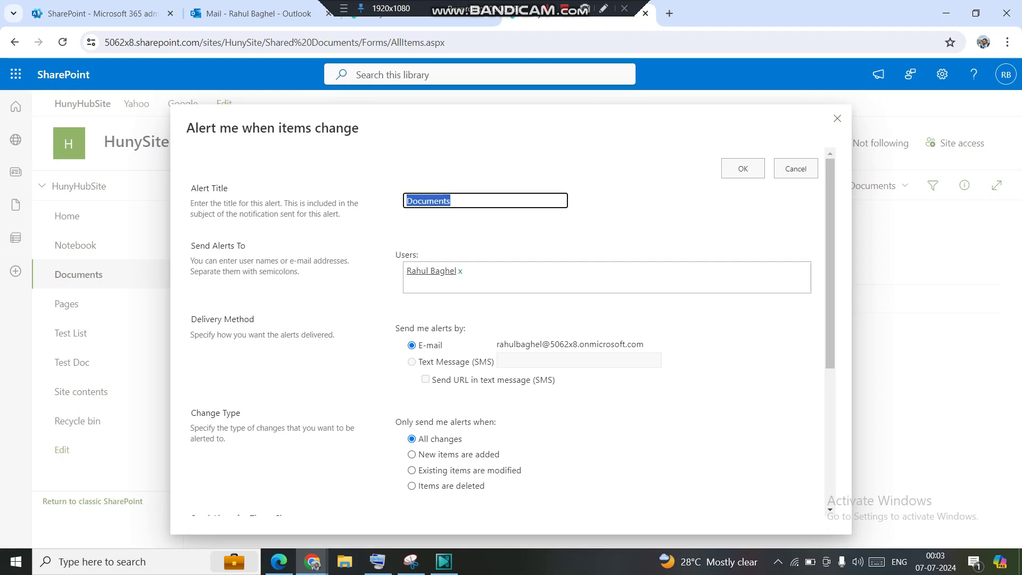
- Set the alert title to "Test Alert"
{"action": "left_click", "coordinate": [460, 200]}
{"action": "key", "text": "ctrl+a"}
{"action": "key", "text": "BackSpace"}
{"action": "type", "text": "Trd"}
{"action": "type", "text": "est"}
{"action": "type", "text": " Alert"}
{"action": "key", "text": "Tab"}
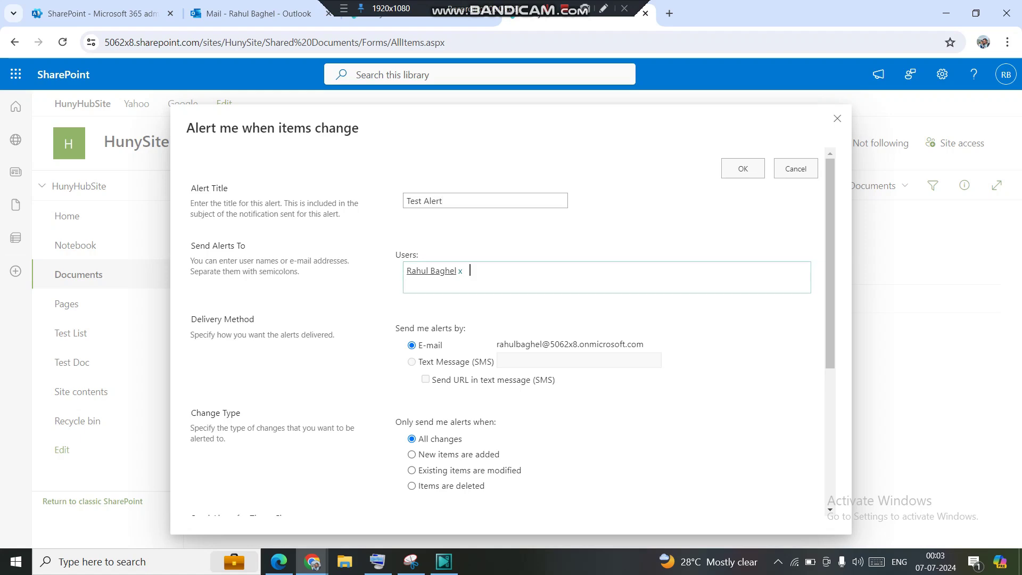
- Set the alert's change type to "Existing items are modified"
{"action": "scroll", "coordinate": [511, 331], "scroll_direction": "down", "scroll_amount": 3}
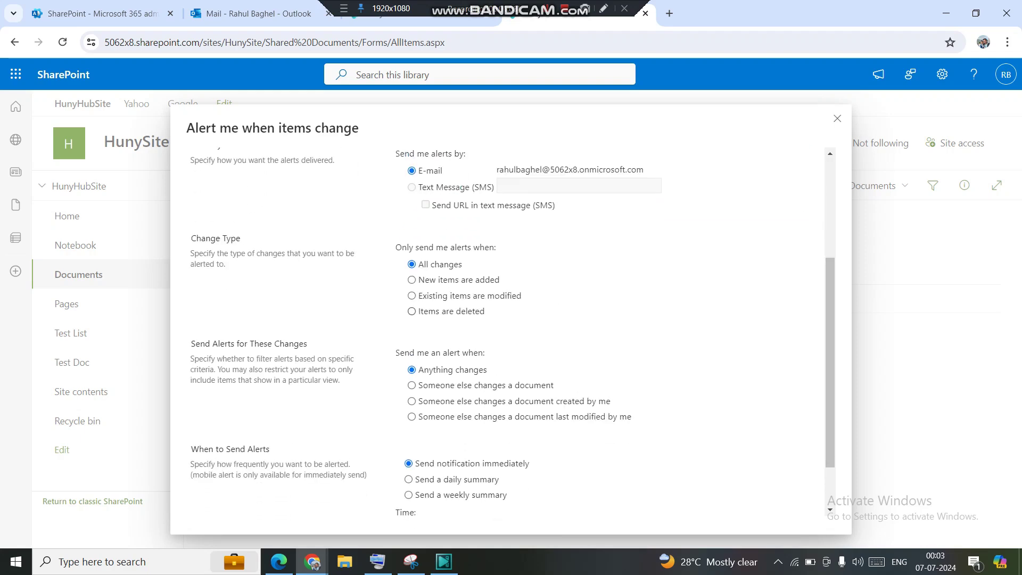
{"action": "left_click", "coordinate": [412, 280]}
{"action": "left_click", "coordinate": [411, 296]}
{"action": "left_click", "coordinate": [411, 312]}
{"action": "left_click", "coordinate": [412, 280]}
{"action": "left_click", "coordinate": [412, 295]}
{"action": "left_click", "coordinate": [412, 312]}
{"action": "left_click", "coordinate": [412, 296]}
- Review the alert's change type, the criteria for which changes send alerts, and its recipient
{"action": "scroll", "coordinate": [511, 330], "scroll_direction": "down", "scroll_amount": 2}
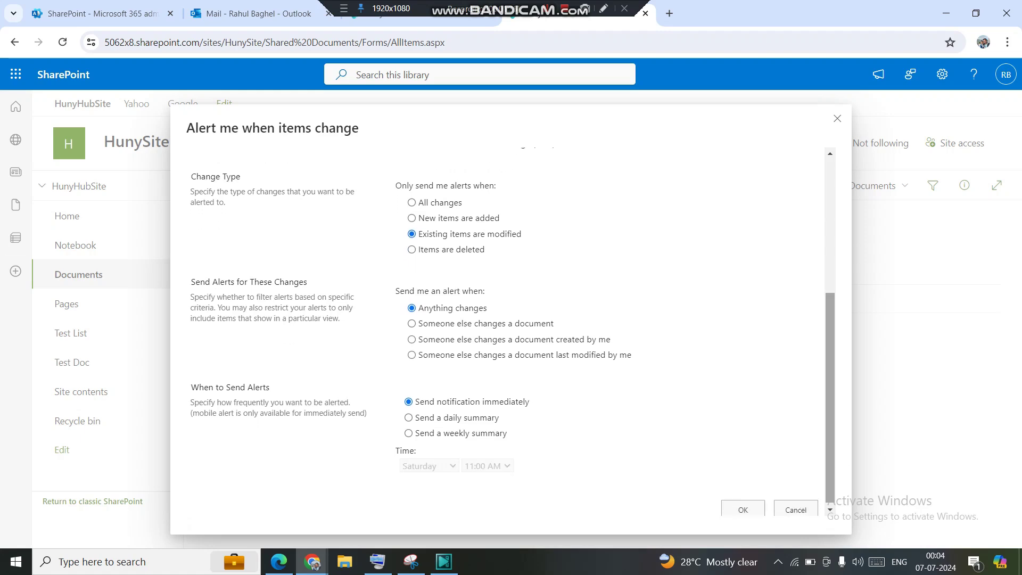
{"action": "left_click_drag", "start_coordinate": [241, 177], "coordinate": [191, 173]}
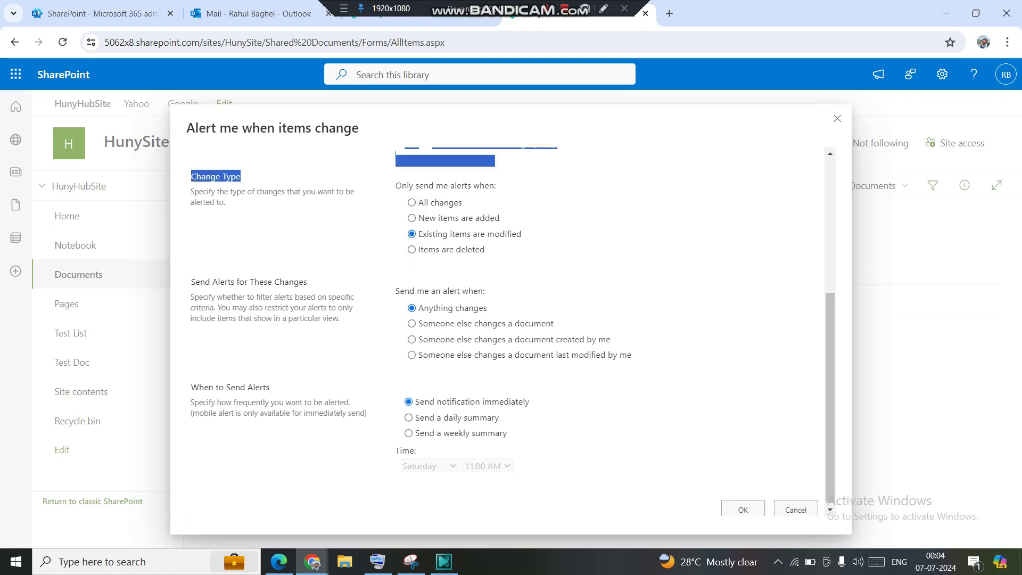
{"action": "left_click", "coordinate": [254, 218]}
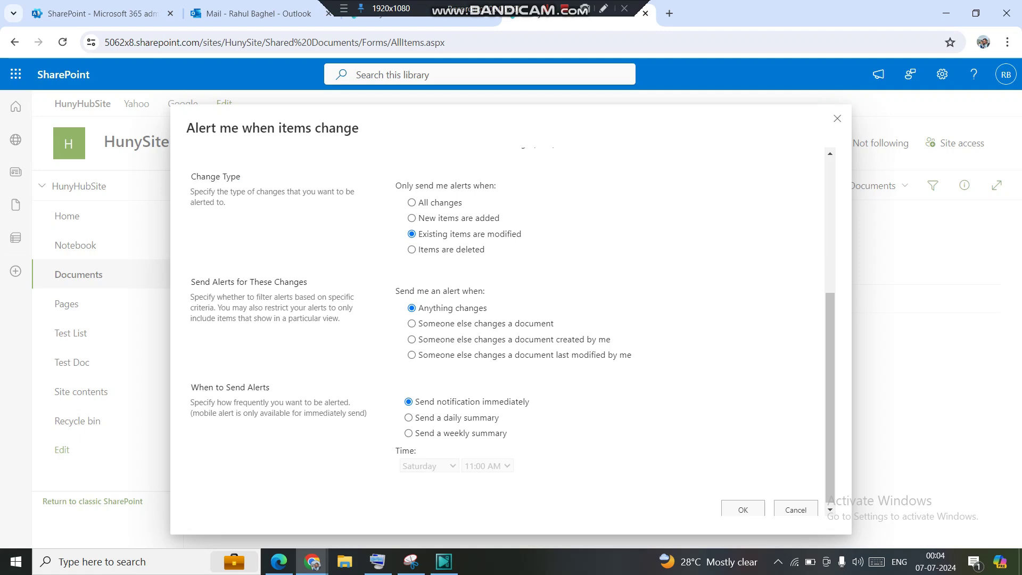
{"action": "left_click_drag", "start_coordinate": [191, 282], "coordinate": [308, 281]}
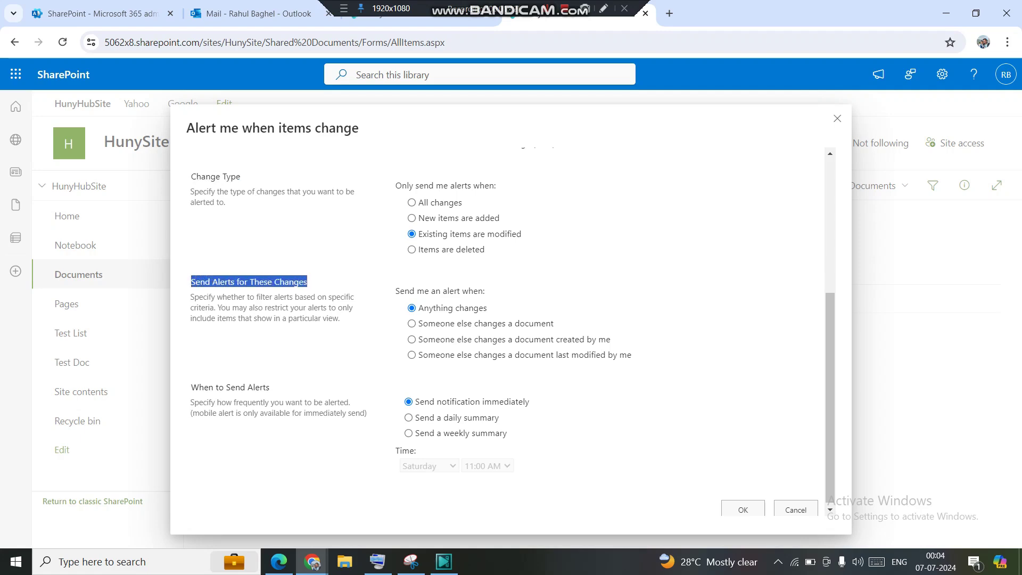
{"action": "left_click", "coordinate": [308, 283]}
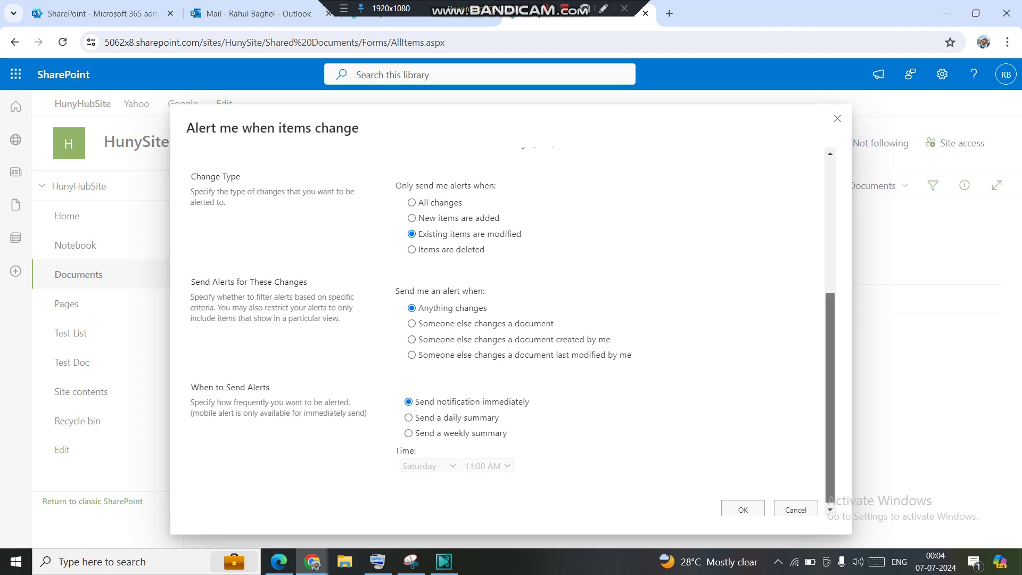
{"action": "scroll", "coordinate": [511, 330], "scroll_direction": "up", "scroll_amount": 5}
{"action": "left_click_drag", "start_coordinate": [469, 266], "coordinate": [406, 266]}
{"action": "left_click", "coordinate": [471, 267]}
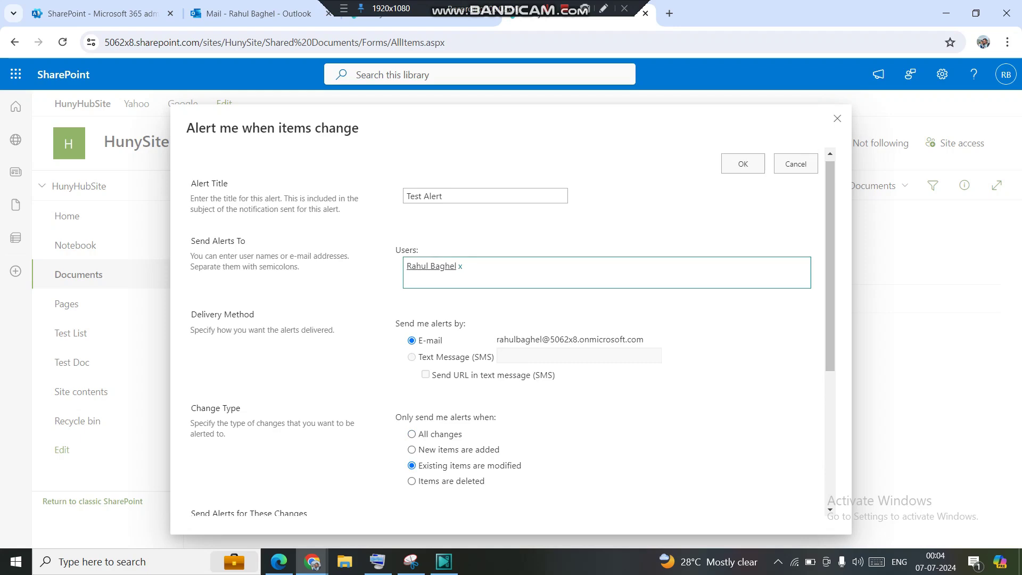
- Limit the alert to when someone else changes a document created by me, and create the alert
{"action": "scroll", "coordinate": [512, 331], "scroll_direction": "down", "scroll_amount": 5}
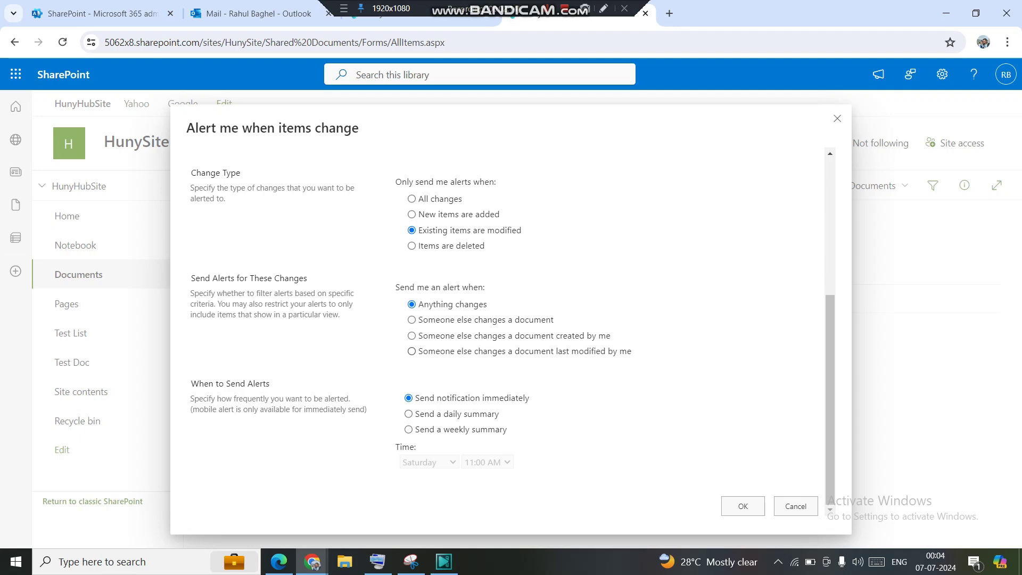
{"action": "left_click", "coordinate": [412, 336]}
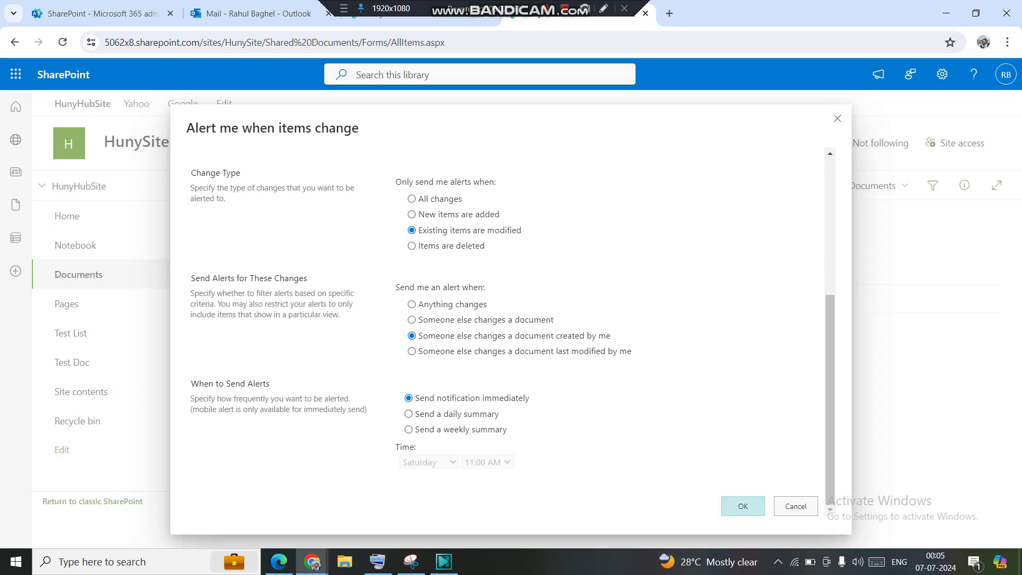
{"action": "left_click", "coordinate": [743, 507]}
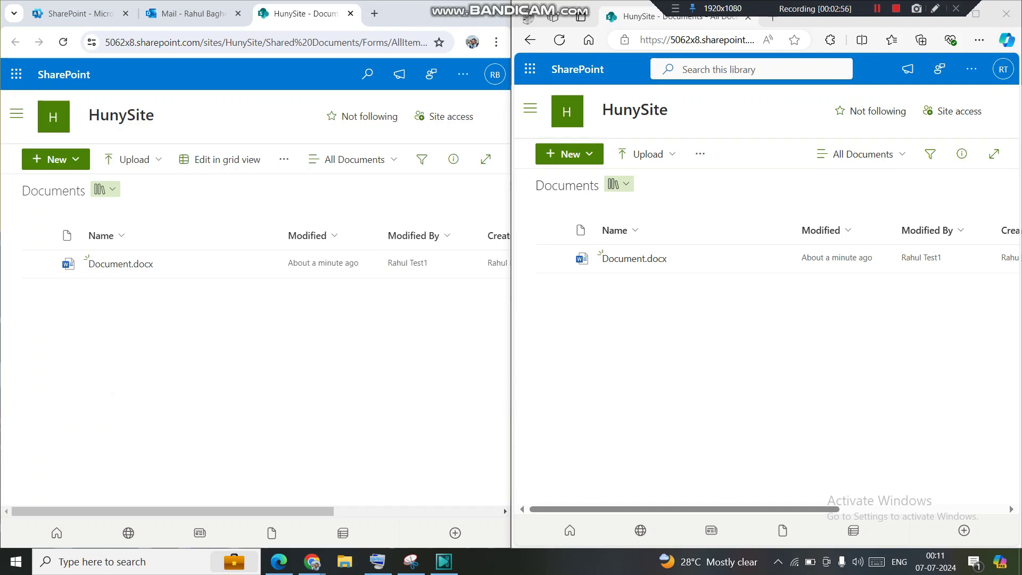
- Check who created Document.docx in the library and which account is signed in to the second browser window
{"action": "key", "text": "alt+Tab"}
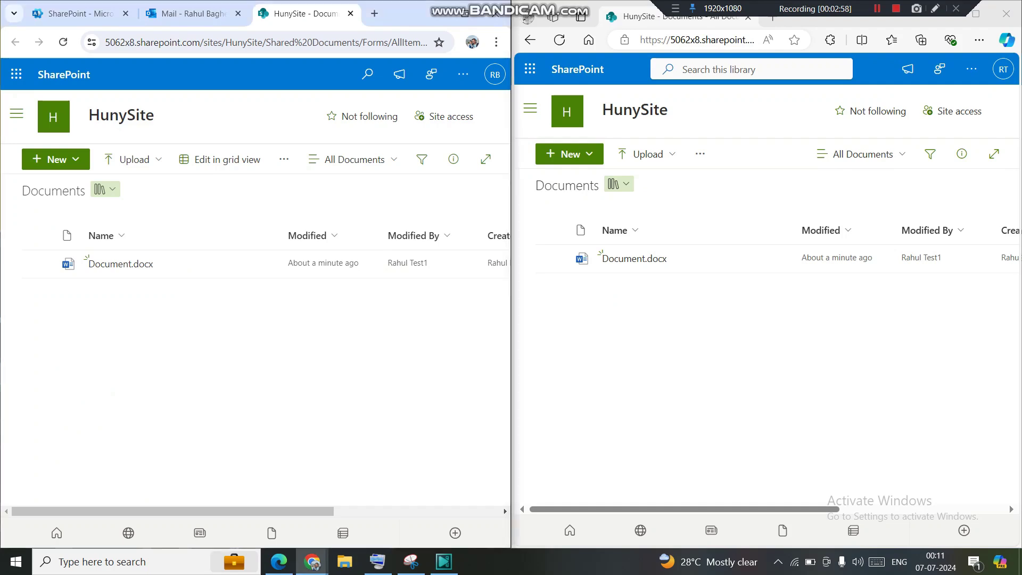
{"action": "left_click_drag", "start_coordinate": [173, 511], "coordinate": [284, 511]}
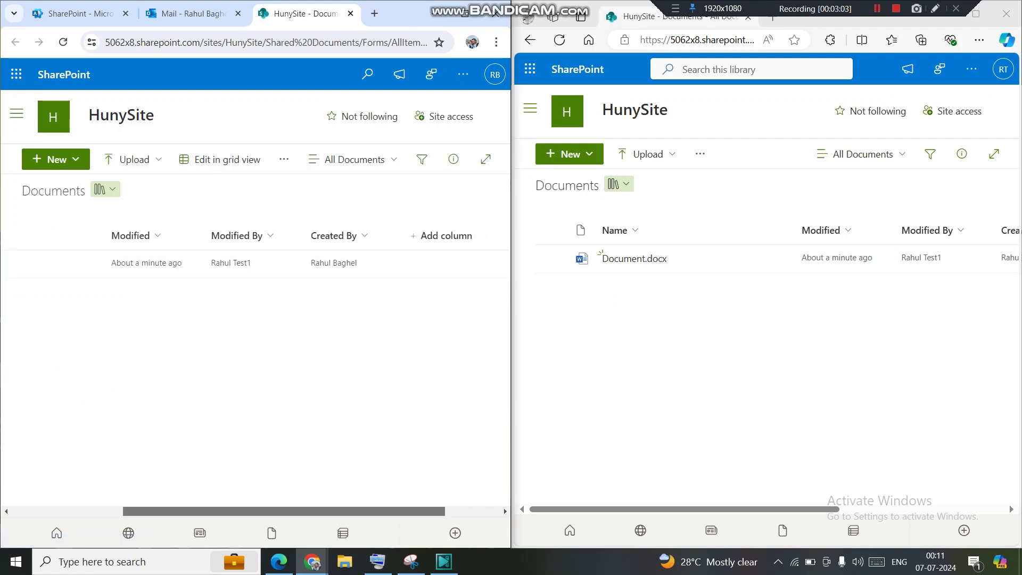
{"action": "left_click_drag", "start_coordinate": [284, 512], "coordinate": [172, 511]}
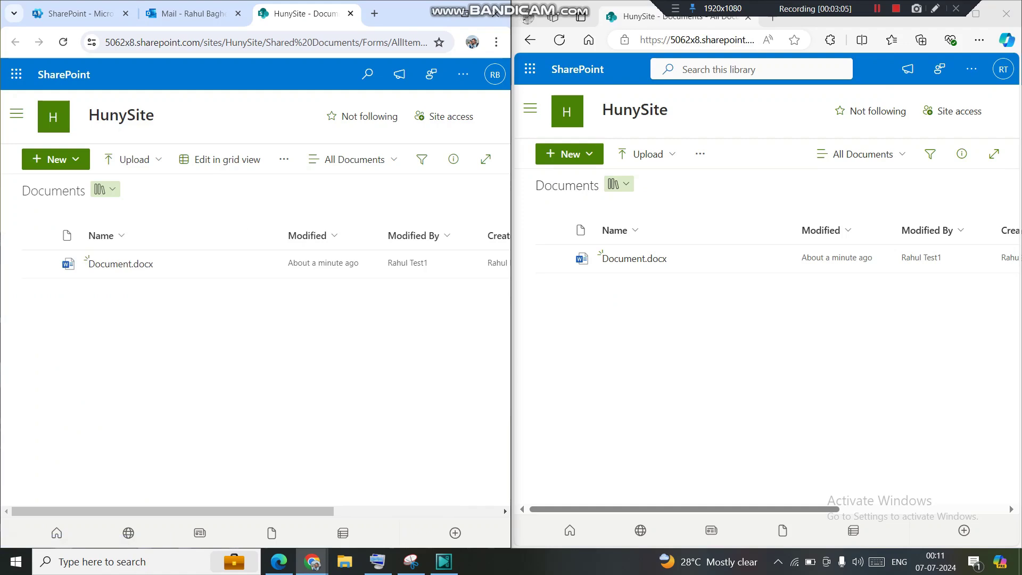
{"action": "mouse_move", "coordinate": [686, 509]}
{"action": "left_mouse_down"}
{"action": "mouse_move", "coordinate": [848, 509]}
{"action": "mouse_move", "coordinate": [685, 509]}
{"action": "left_mouse_up"}
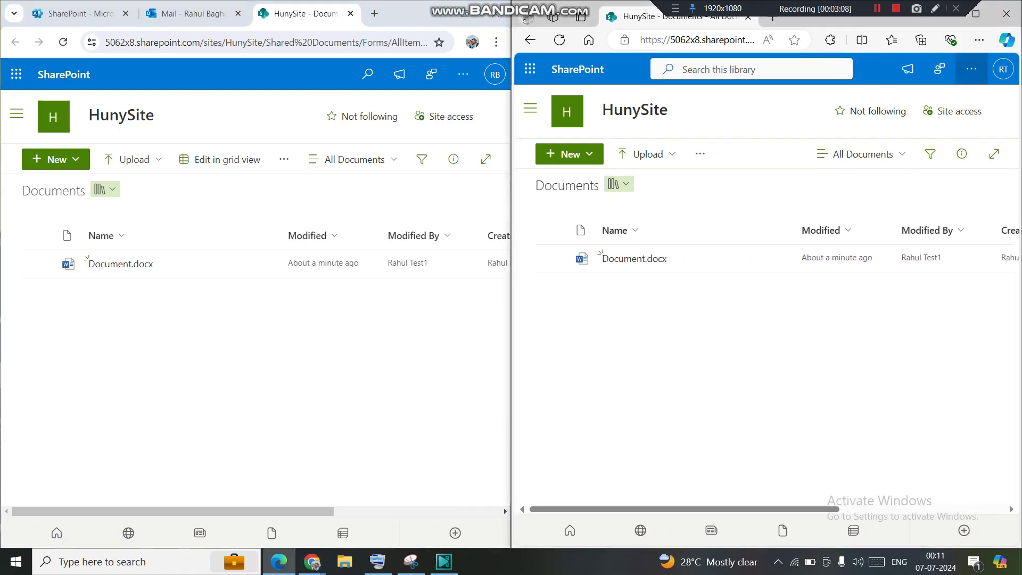
{"action": "left_click", "coordinate": [1003, 69]}
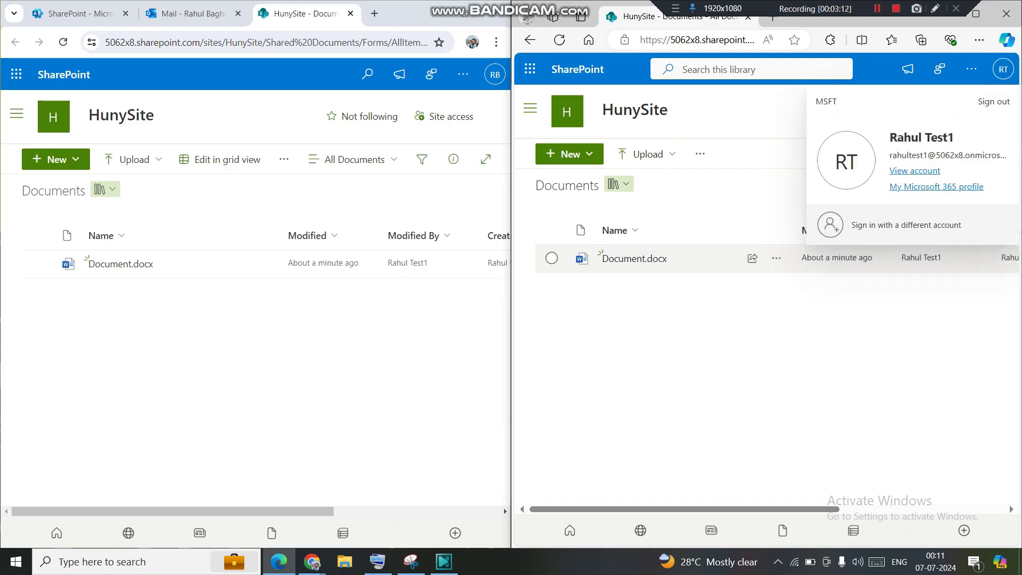
- Rename Document.docx to Documents.docx from the second account's view of the library
{"action": "left_click", "coordinate": [710, 259]}
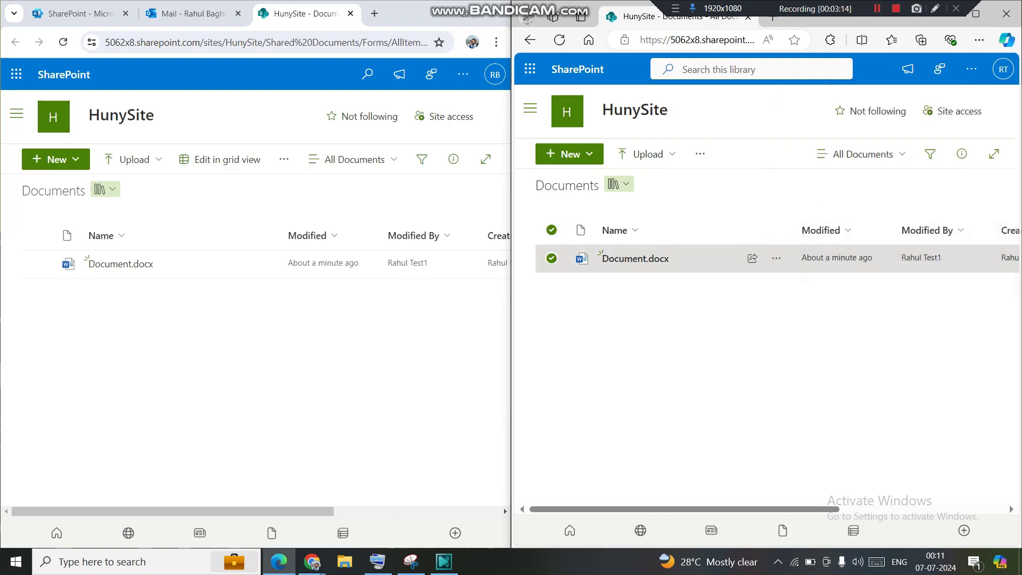
{"action": "left_click", "coordinate": [776, 258]}
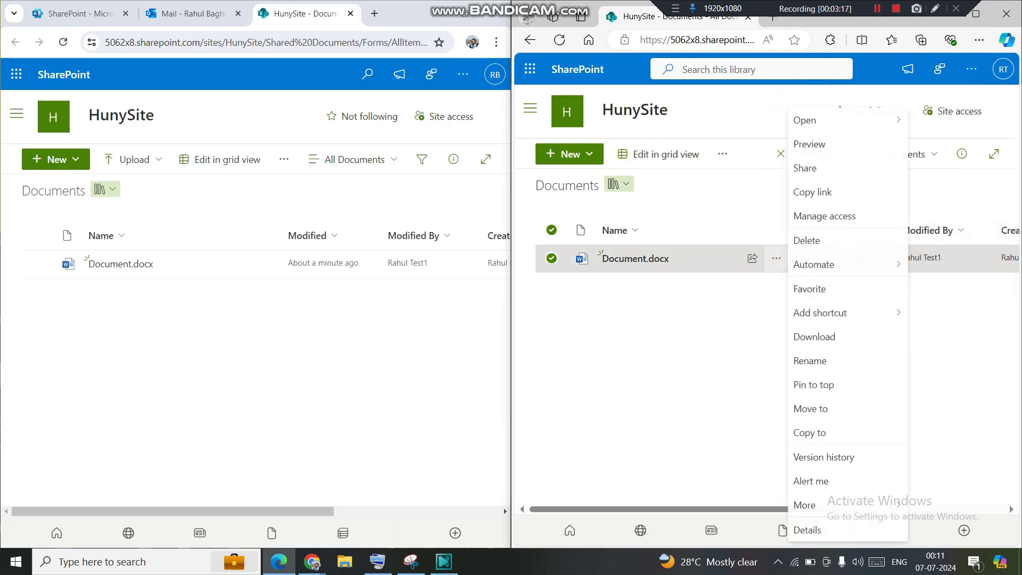
{"action": "left_click", "coordinate": [810, 360]}
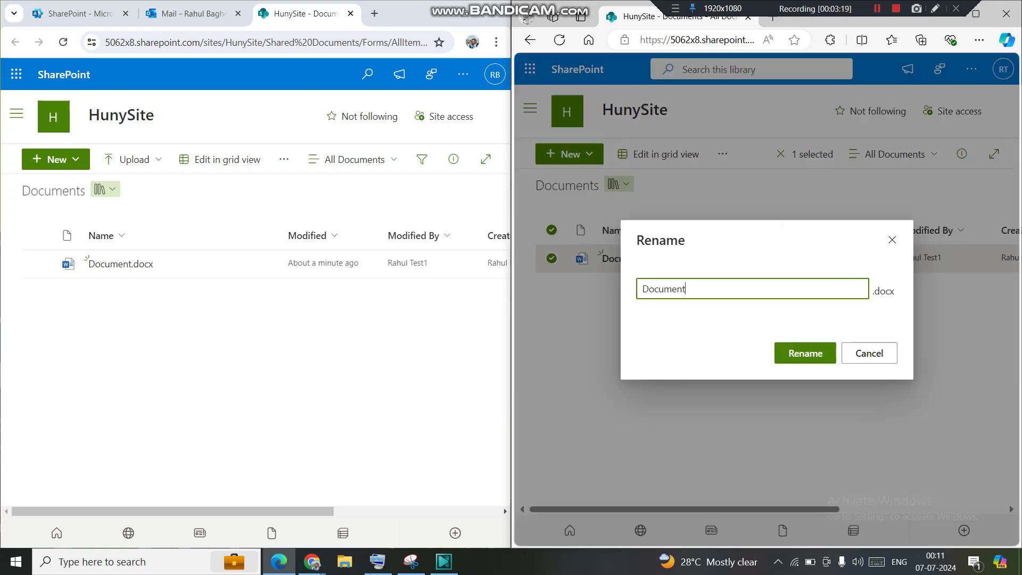
{"action": "type", "text": "s"}
{"action": "key", "text": "Return"}
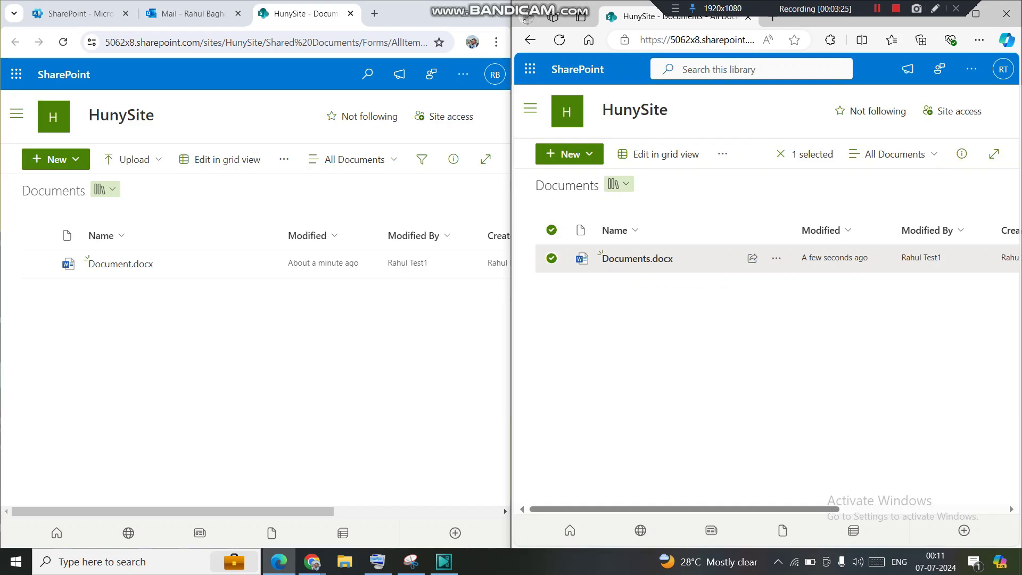
- Switch to the Outlook inbox and open the newest HunySite alert message about Document.docx
{"action": "left_click", "coordinate": [194, 13]}
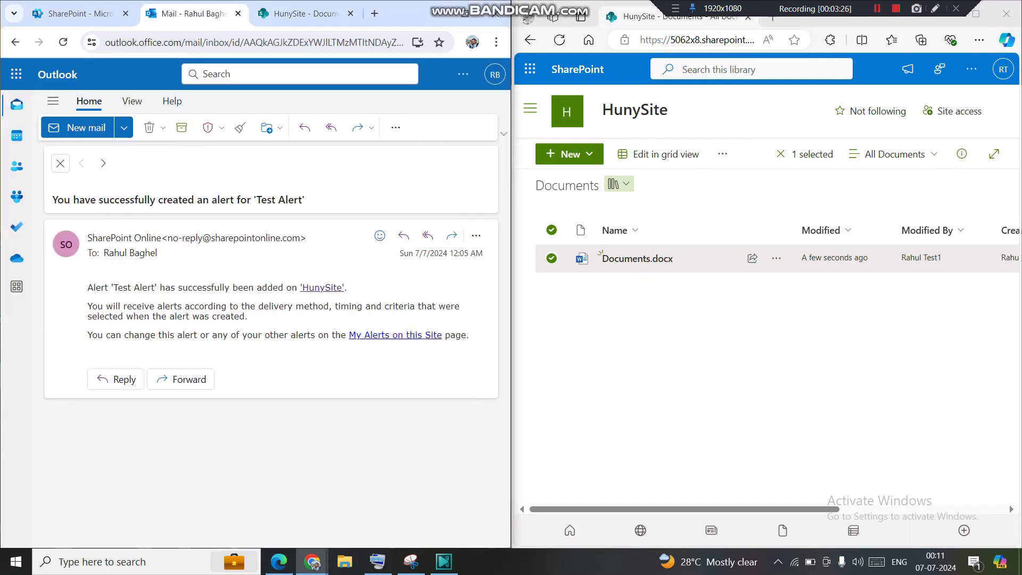
{"action": "left_click", "coordinate": [16, 104]}
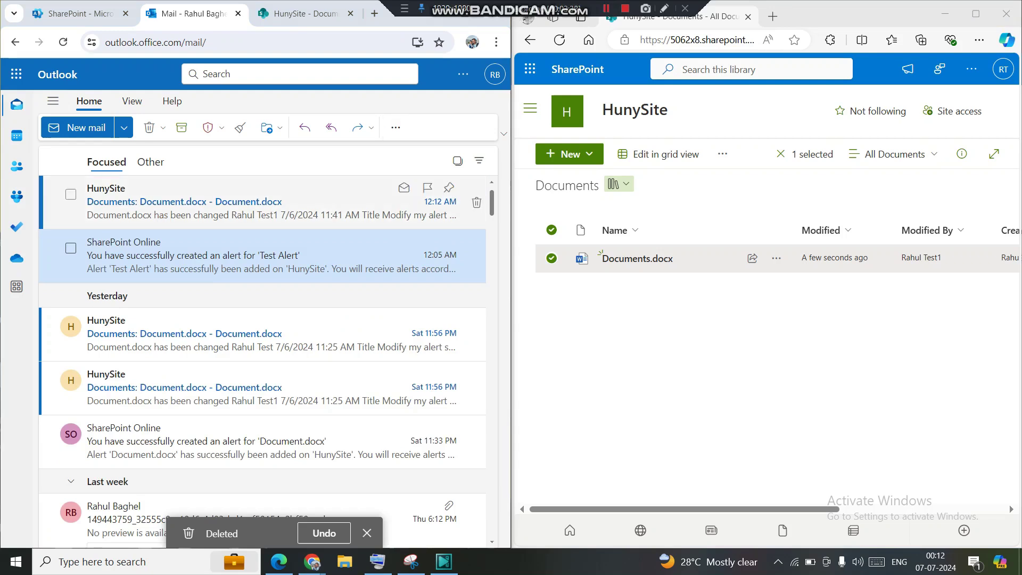
{"action": "left_click", "coordinate": [256, 203]}
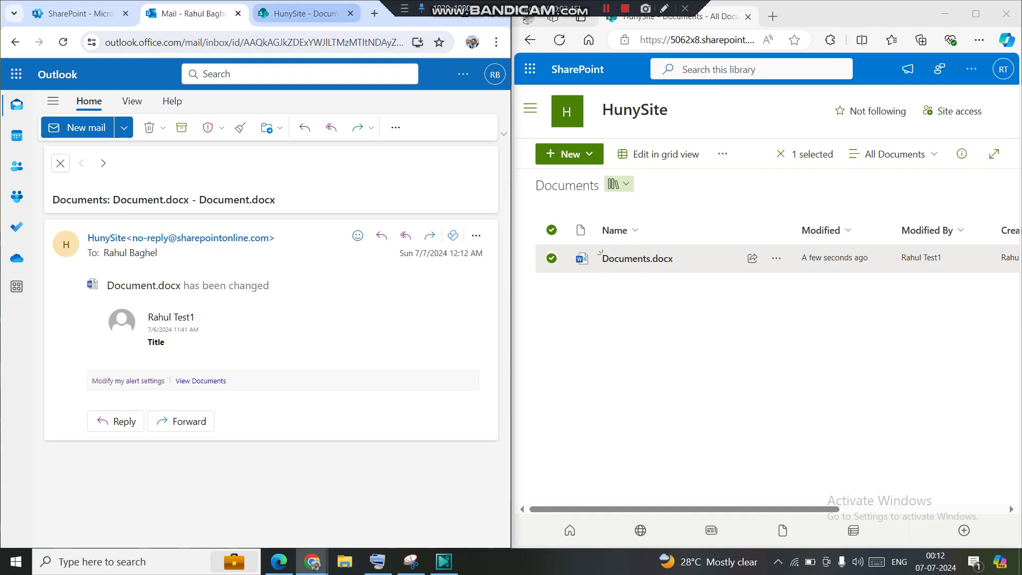
- Return to the SharePoint library, examine the activity history of Documents.docx in its details, and close them
{"action": "left_click", "coordinate": [303, 13]}
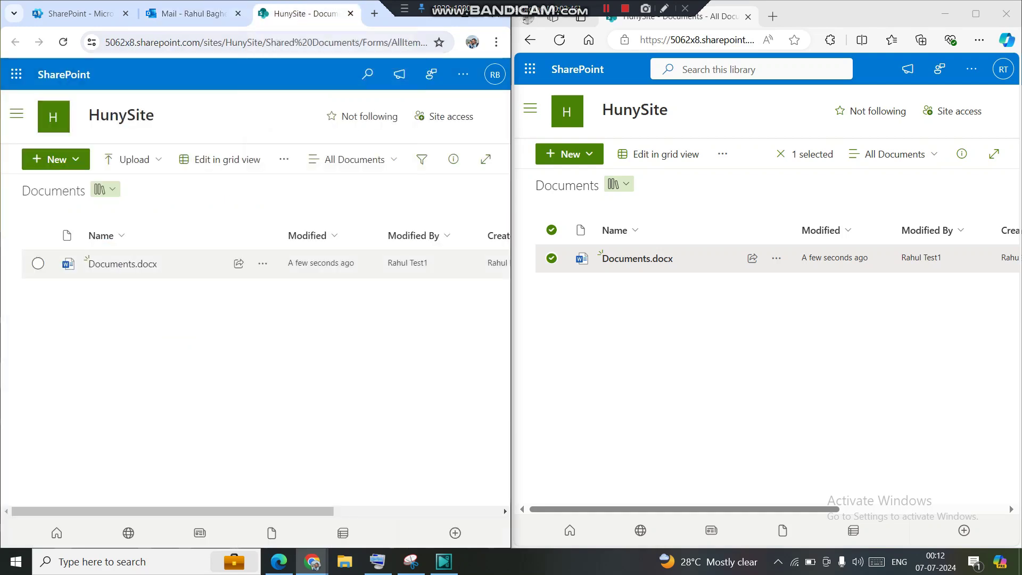
{"action": "left_click", "coordinate": [37, 264]}
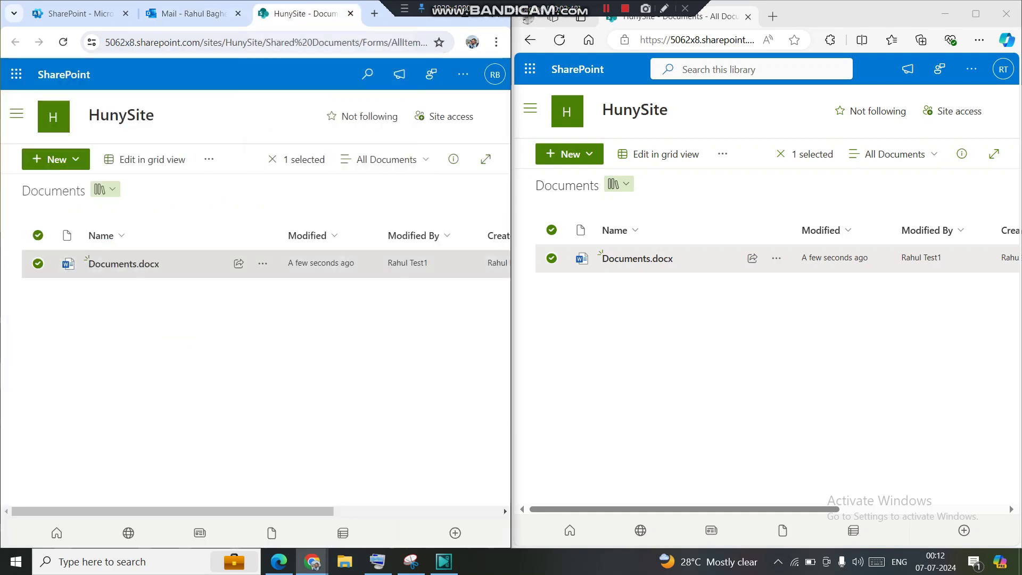
{"action": "left_click", "coordinate": [63, 42]}
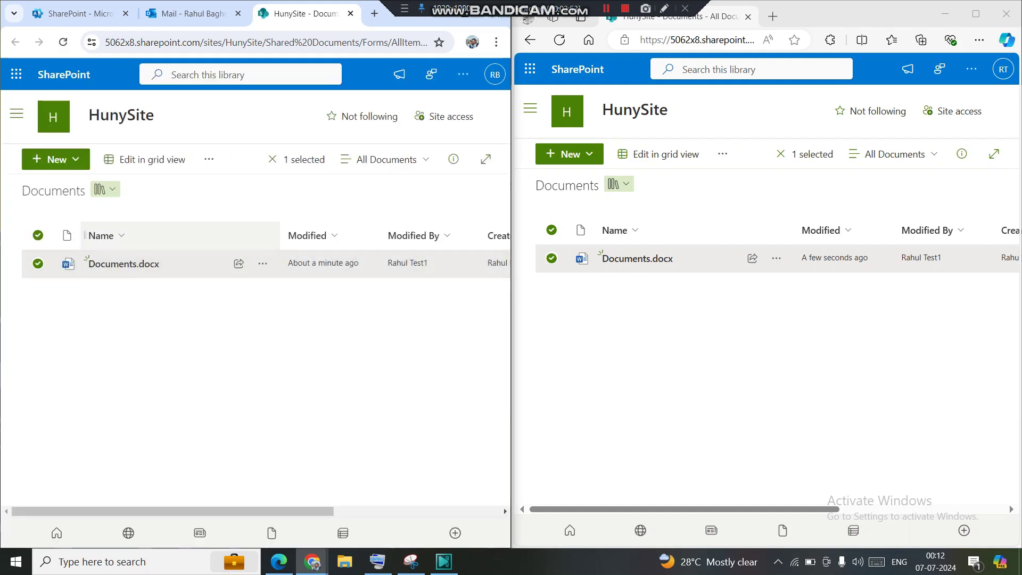
{"action": "left_click", "coordinate": [454, 159]}
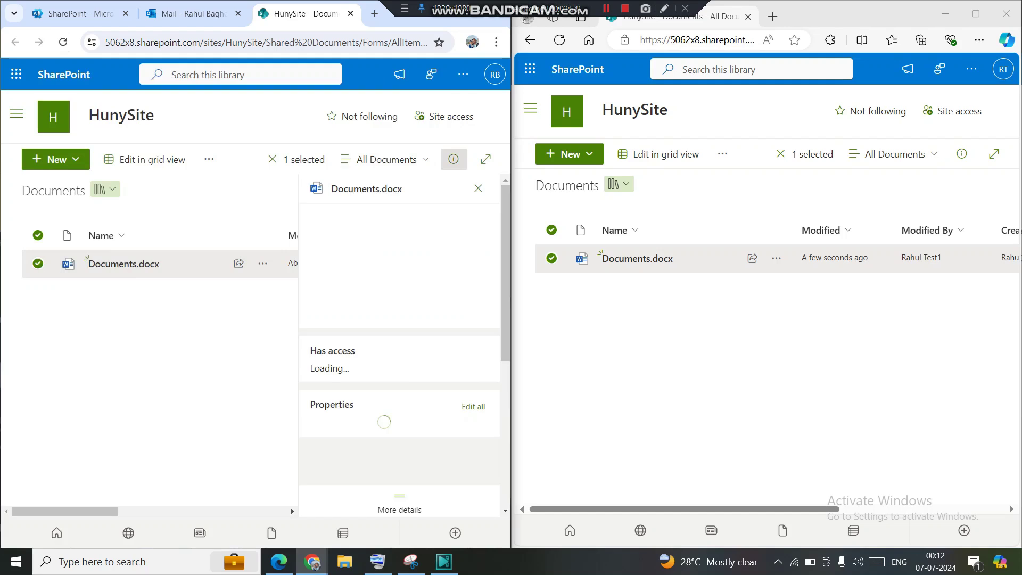
{"action": "left_click_drag", "start_coordinate": [506, 256], "coordinate": [506, 457]}
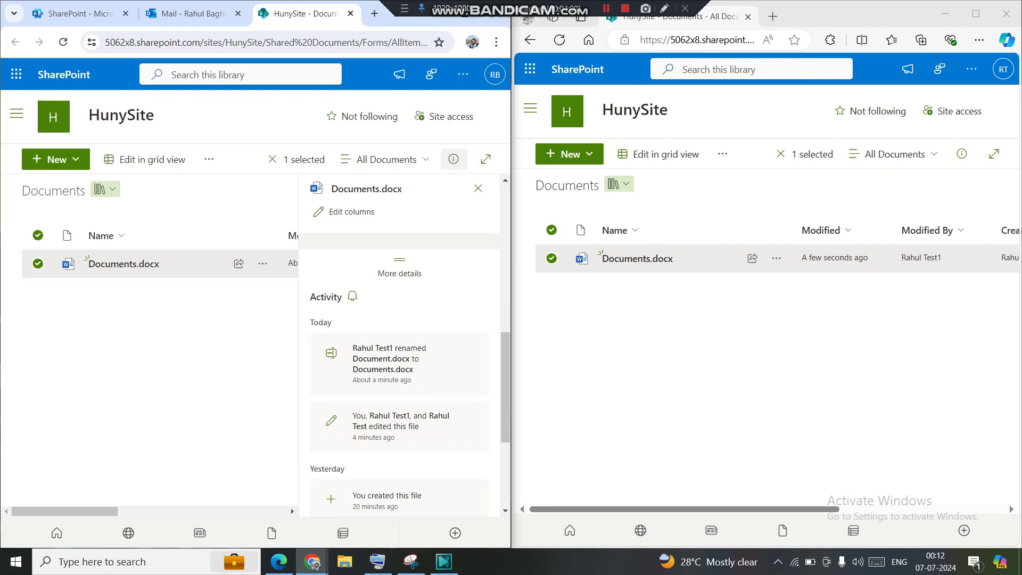
{"action": "left_click_drag", "start_coordinate": [352, 347], "coordinate": [413, 380]}
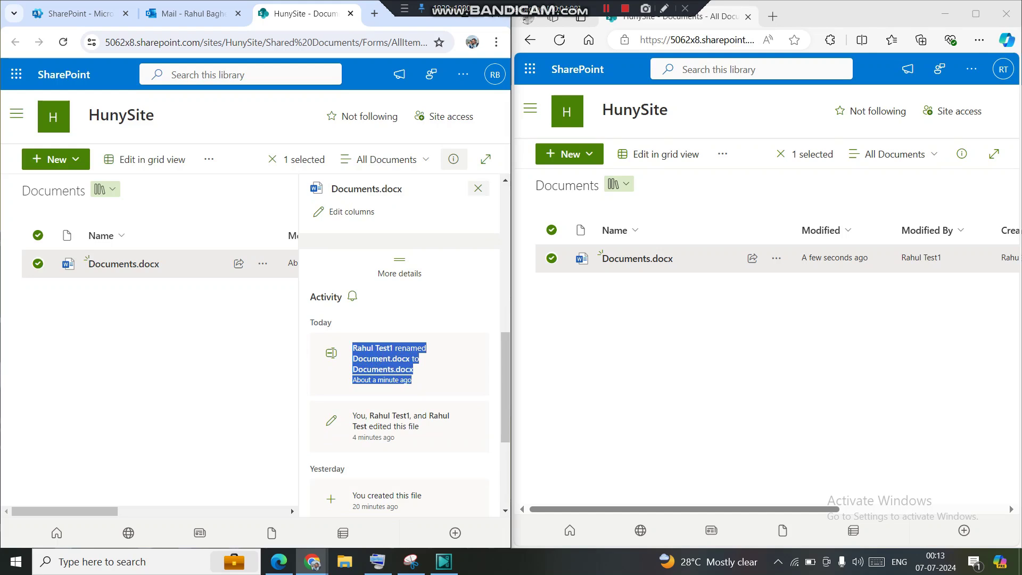
{"action": "left_click", "coordinate": [478, 188]}
{"action": "key", "text": "Escape"}
- Open the Test Alert from the library's managed alerts and review its delivery, change type, filter and frequency settings
{"action": "left_click", "coordinate": [284, 159]}
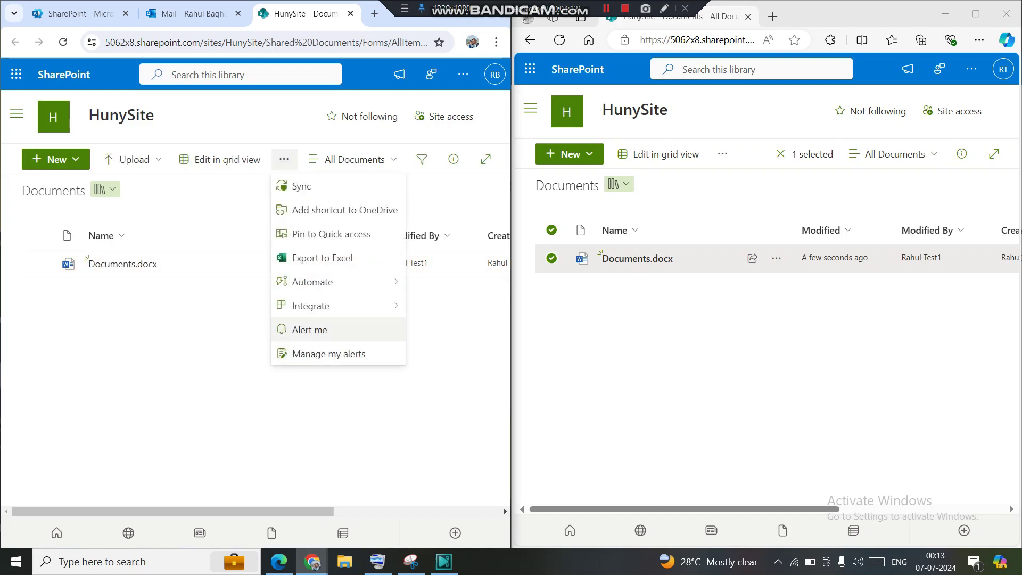
{"action": "left_click", "coordinate": [329, 353]}
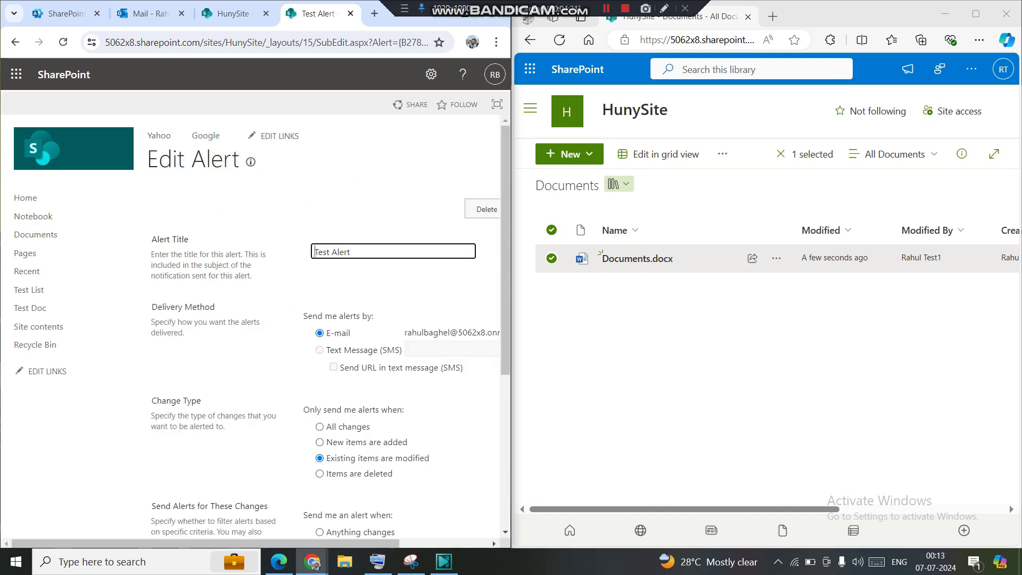
{"action": "scroll", "coordinate": [506, 250], "scroll_direction": "down", "scroll_amount": 3}
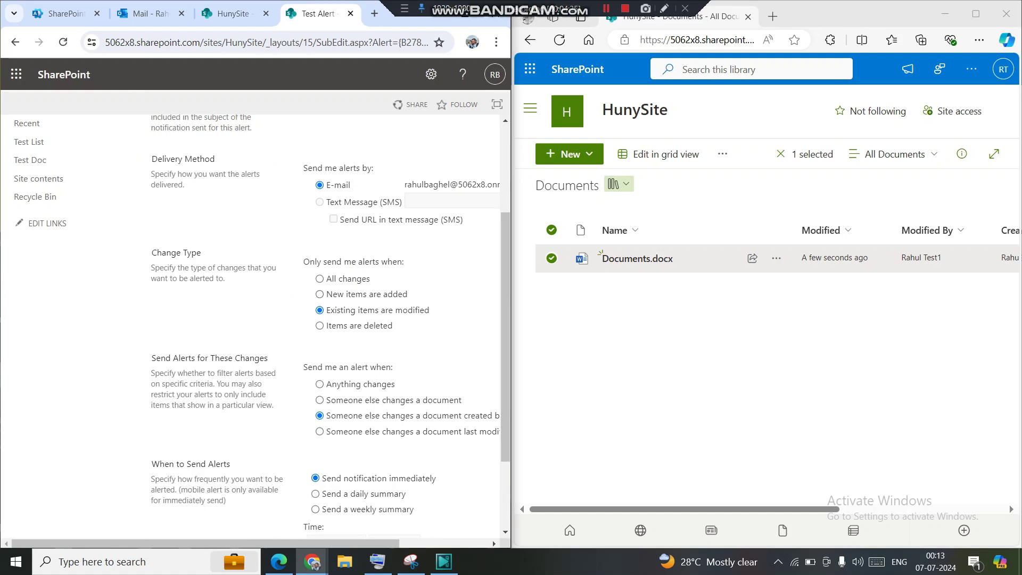
{"action": "left_click_drag", "start_coordinate": [205, 543], "coordinate": [286, 543]}
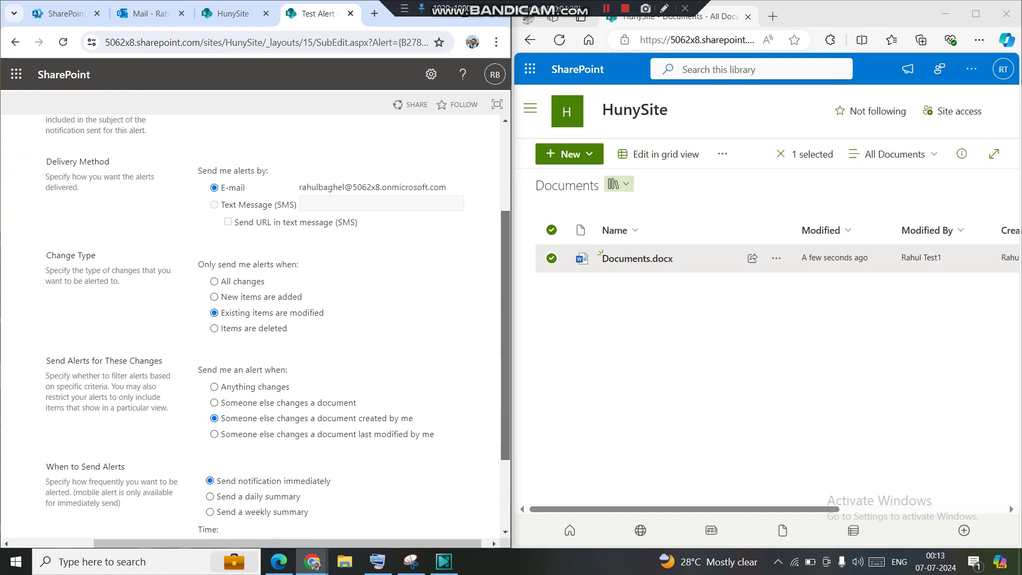
{"action": "scroll", "coordinate": [505, 336], "scroll_direction": "up", "scroll_amount": 3}
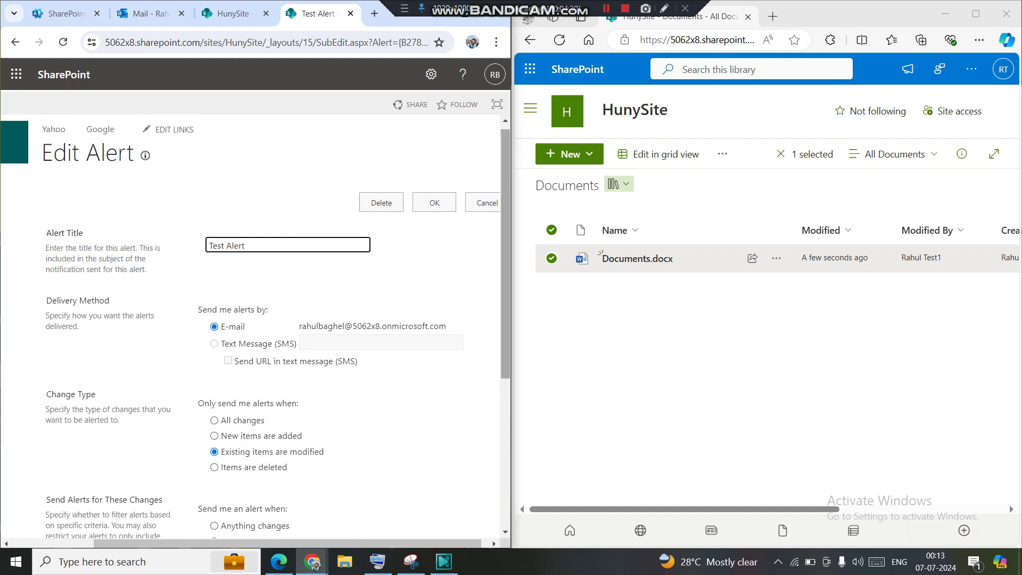
{"action": "scroll", "coordinate": [256, 325], "scroll_direction": "down", "scroll_amount": 4}
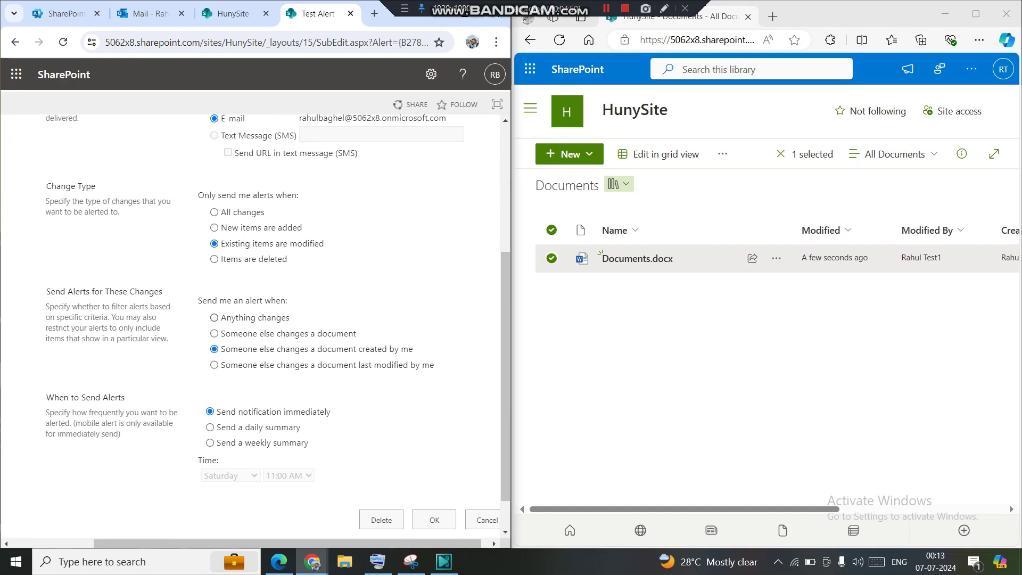
- Set the alert to cover existing items being modified, filtered to when someone else changes a document last modified by me
{"action": "left_click", "coordinate": [214, 317]}
{"action": "left_click", "coordinate": [214, 211]}
{"action": "left_click", "coordinate": [214, 228]}
{"action": "left_click", "coordinate": [214, 243]}
{"action": "left_click", "coordinate": [214, 348]}
{"action": "left_click", "coordinate": [214, 365]}
{"action": "left_click_drag", "start_coordinate": [225, 243], "coordinate": [287, 258]}
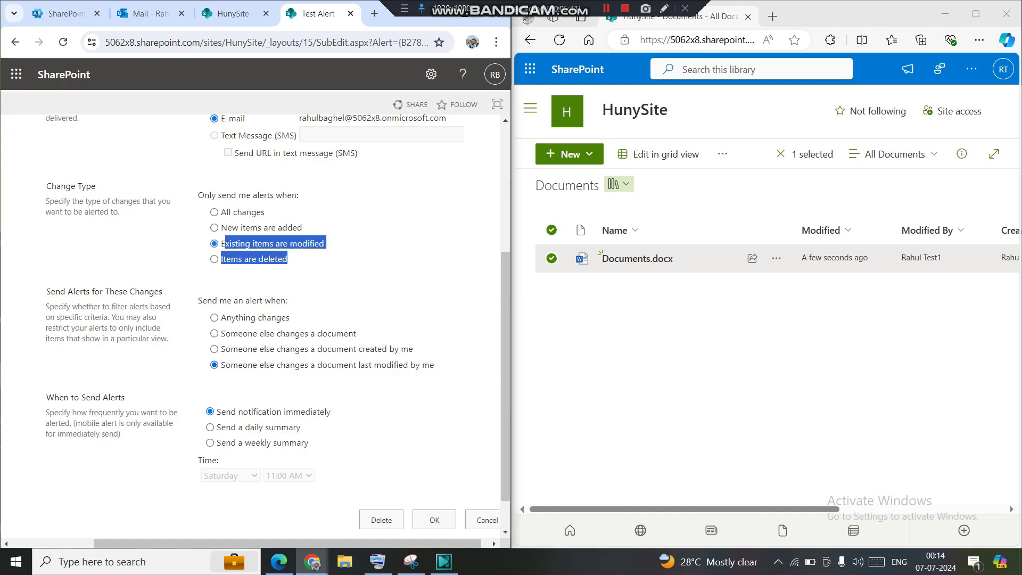
{"action": "left_click_drag", "start_coordinate": [370, 365], "coordinate": [434, 365]}
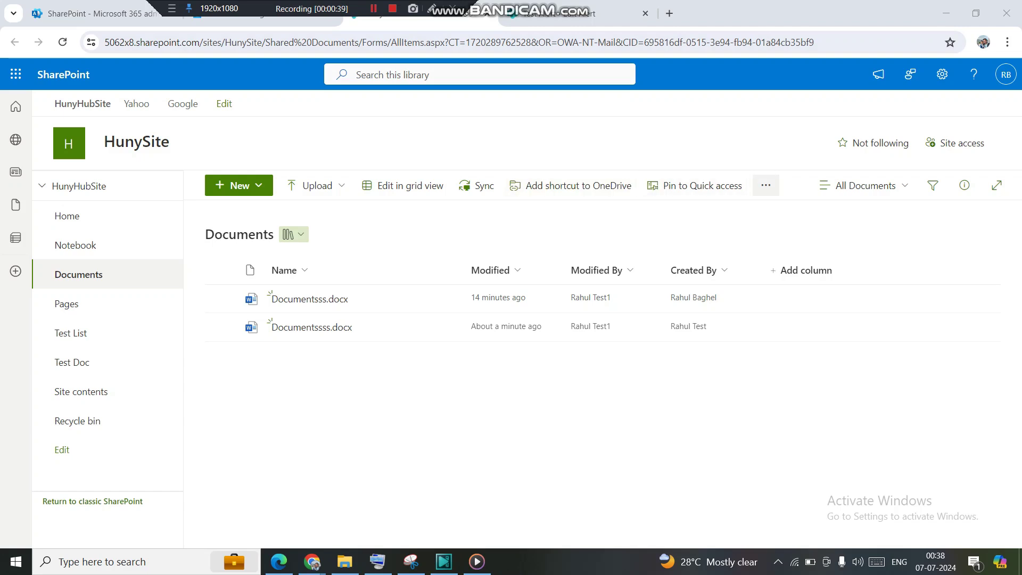
- Delete the Test Alert from the managed alerts of the Documents library, keeping the Documents: Document.docx alert
{"action": "left_click", "coordinate": [765, 185]}
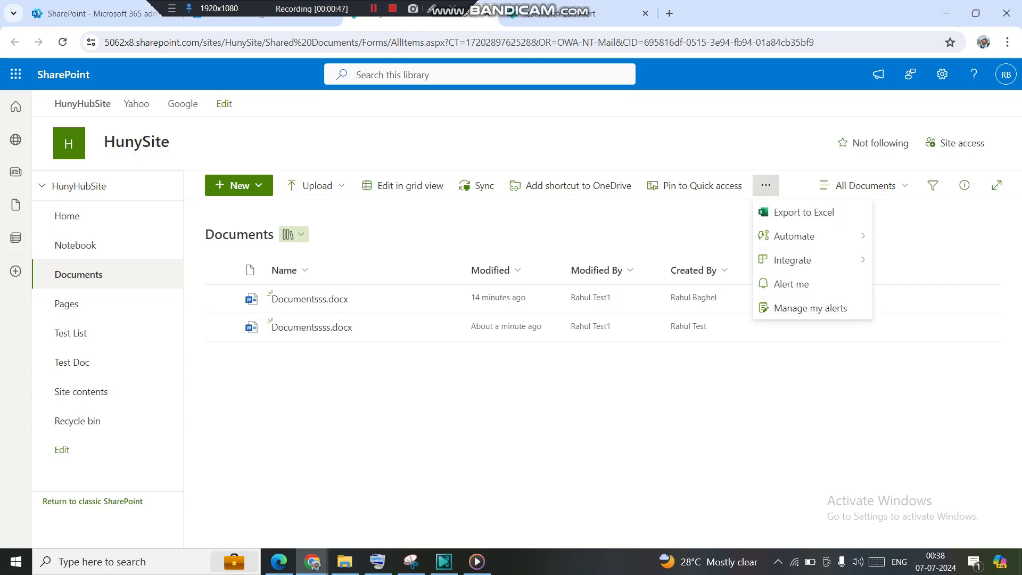
{"action": "left_click", "coordinate": [810, 308]}
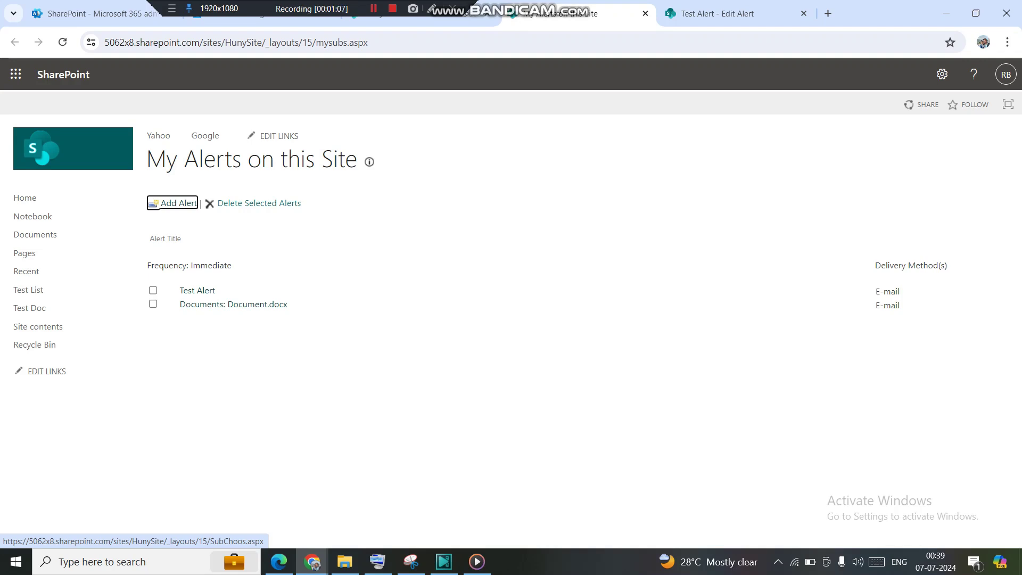
{"action": "left_click", "coordinate": [153, 290]}
{"action": "left_click", "coordinate": [153, 304]}
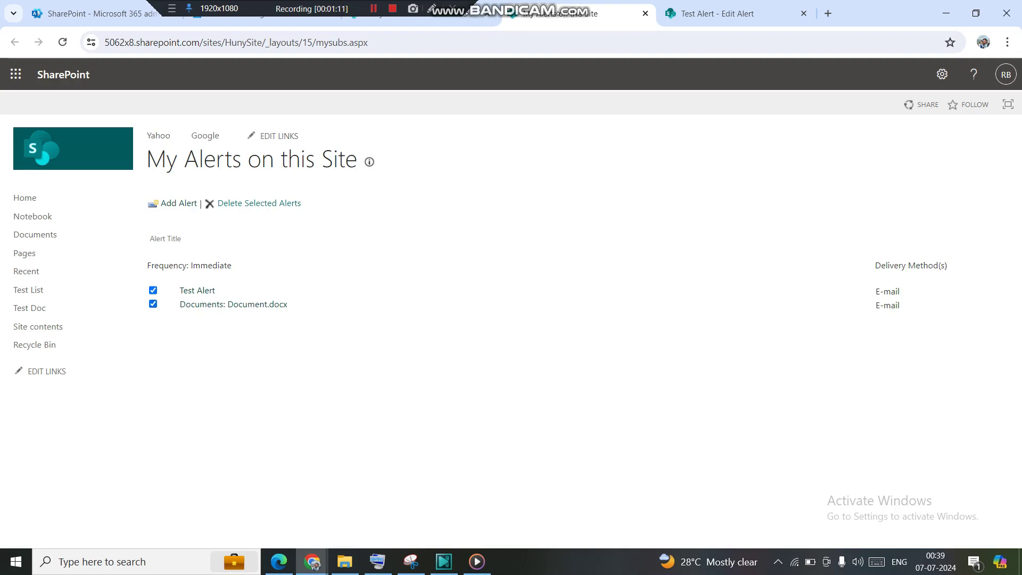
{"action": "key", "text": "space"}
{"action": "left_click", "coordinate": [259, 203]}
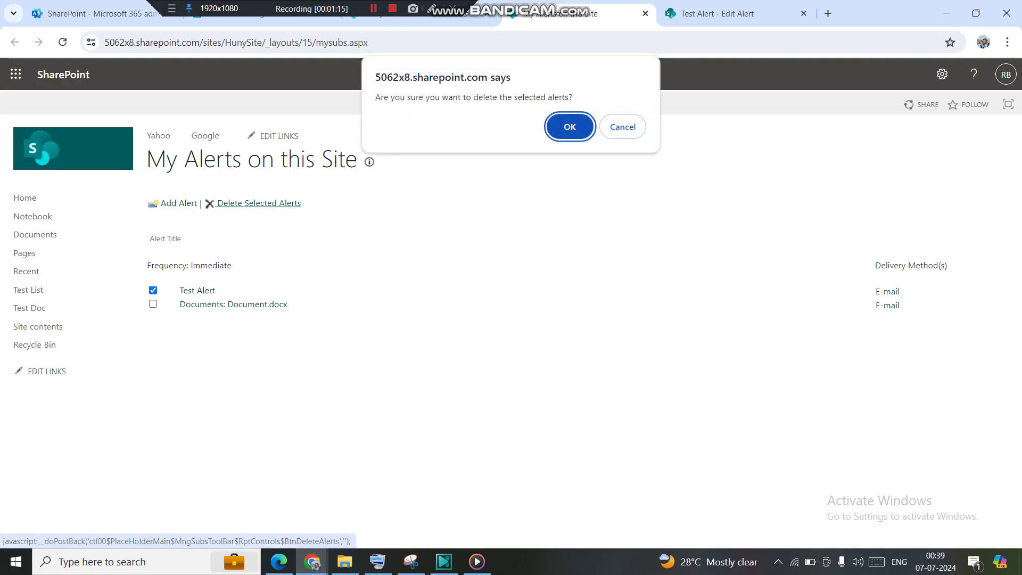
{"action": "key", "text": "Return"}
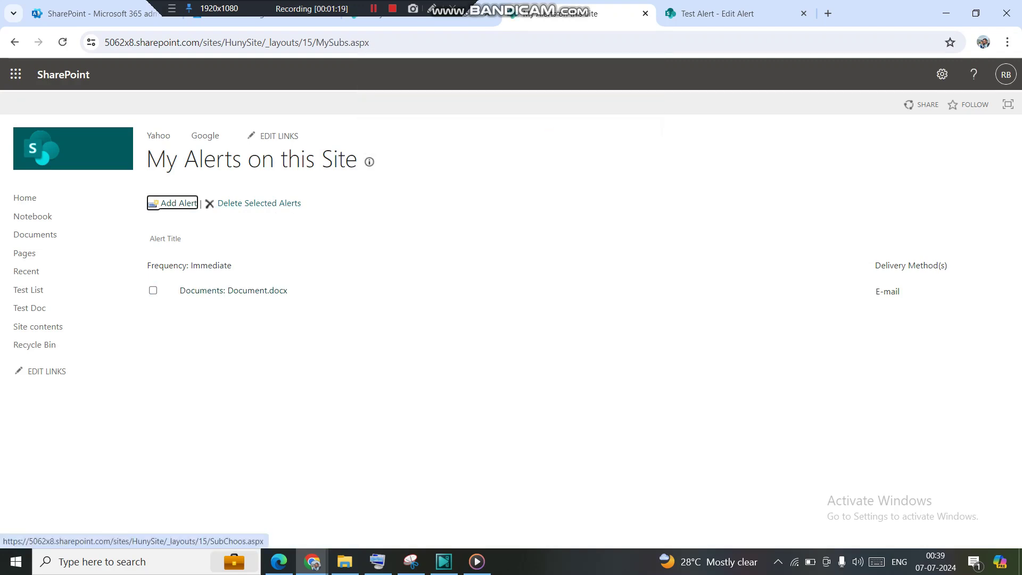
- Return to the Documents library and open the User Alerts administration page in the full site settings
{"action": "left_click", "coordinate": [35, 234]}
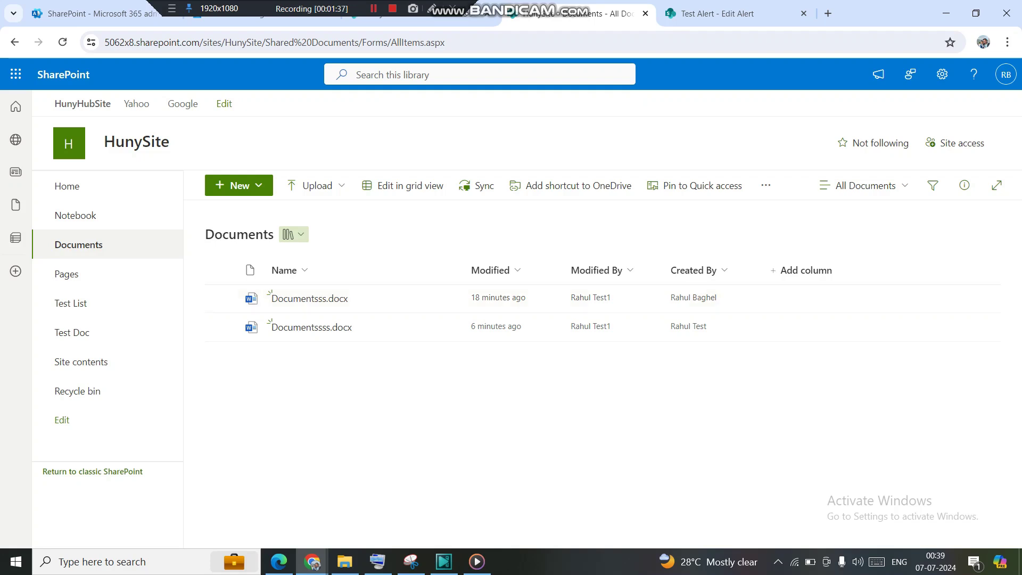
{"action": "left_click", "coordinate": [943, 75]}
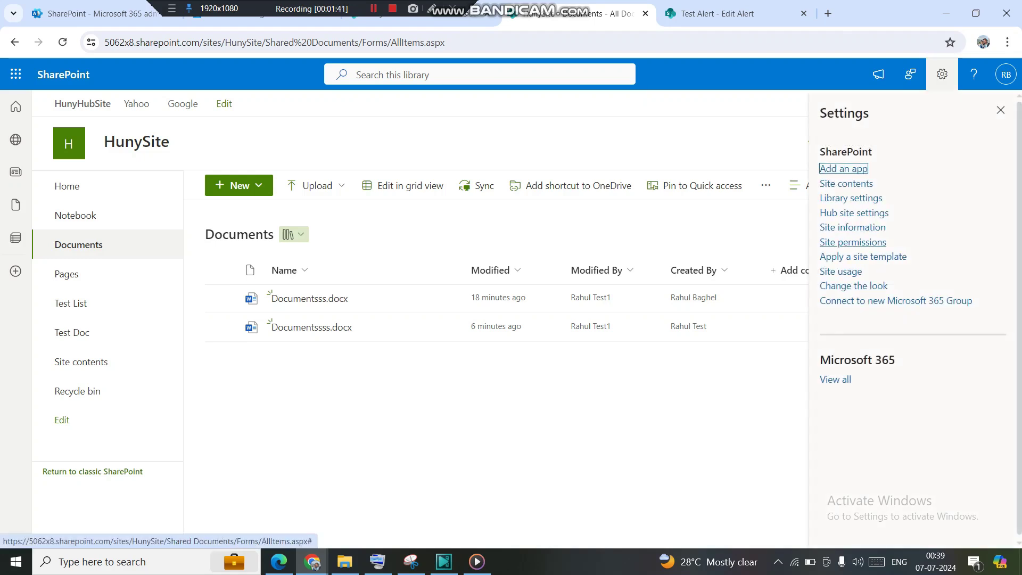
{"action": "left_click", "coordinate": [852, 227]}
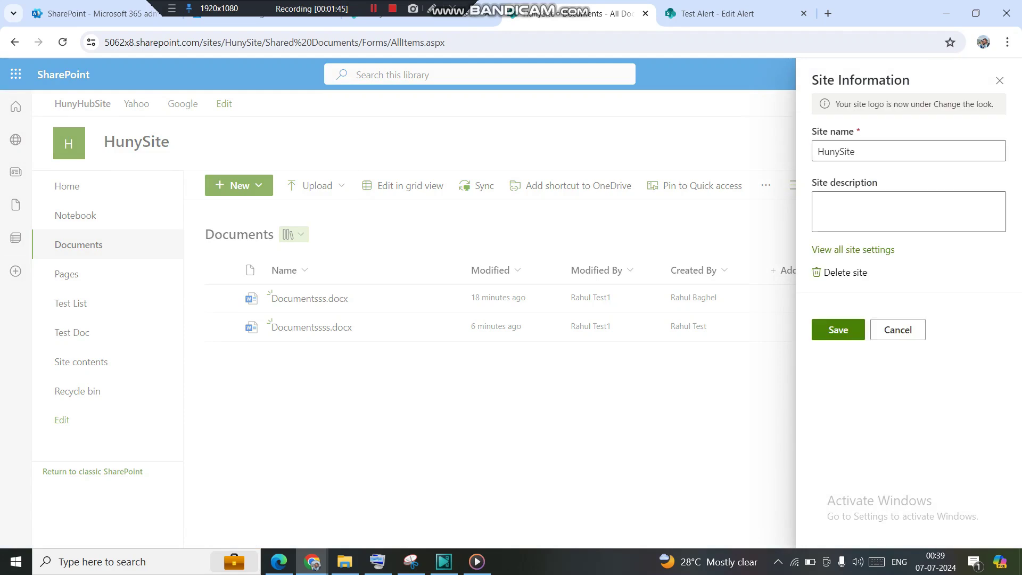
{"action": "left_click", "coordinate": [853, 250]}
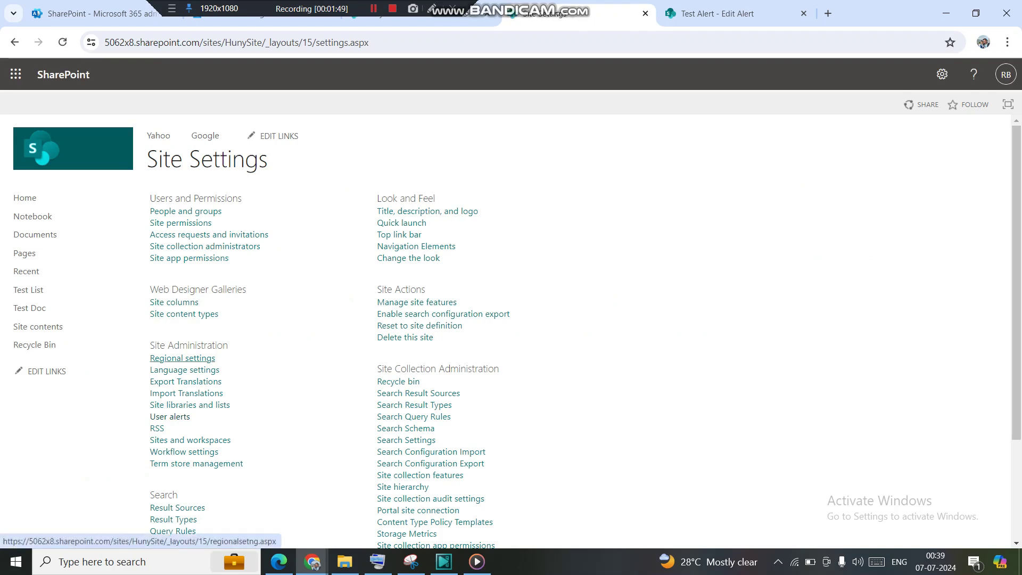
{"action": "triple_click", "coordinate": [189, 345]}
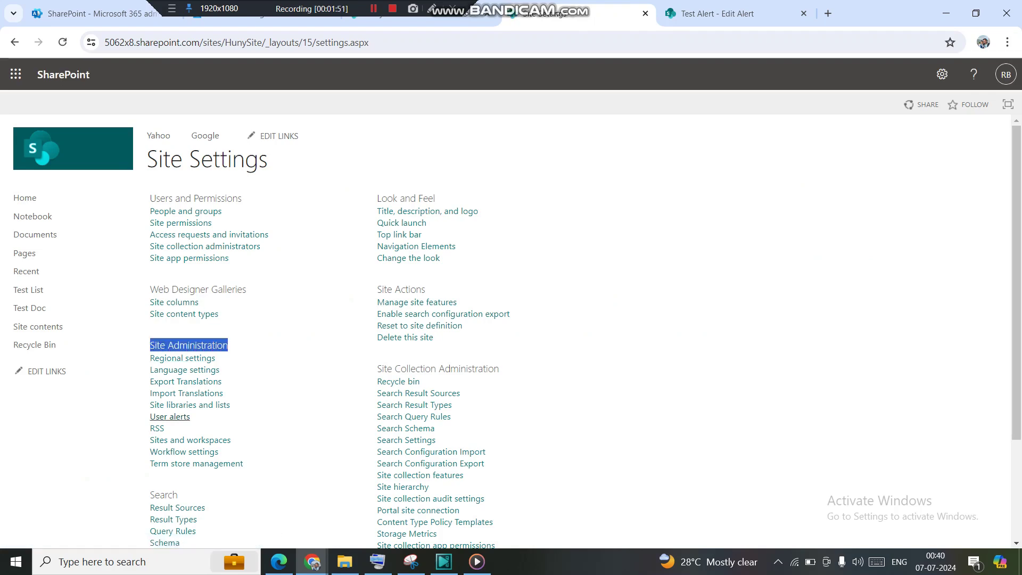
{"action": "left_click", "coordinate": [170, 416]}
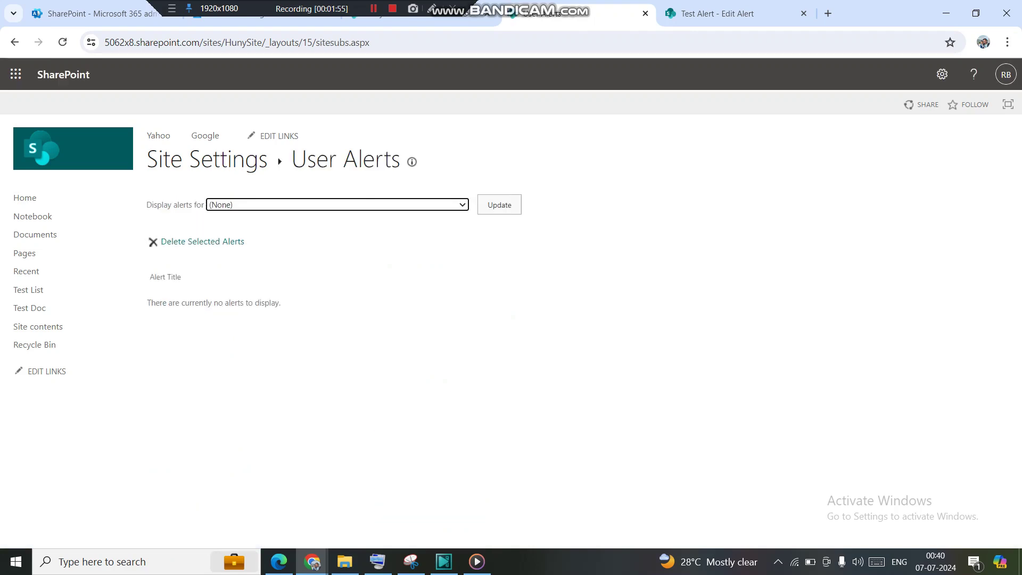
- Display the alerts belonging to the listed user account on the User Alerts page
{"action": "key", "text": "alt+Down"}
{"action": "key", "text": "Down"}
{"action": "key", "text": "Up"}
{"action": "key", "text": "Down"}
{"action": "key", "text": "Up"}
{"action": "key", "text": "Down"}
{"action": "key", "text": "Up"}
{"action": "key", "text": "Down"}
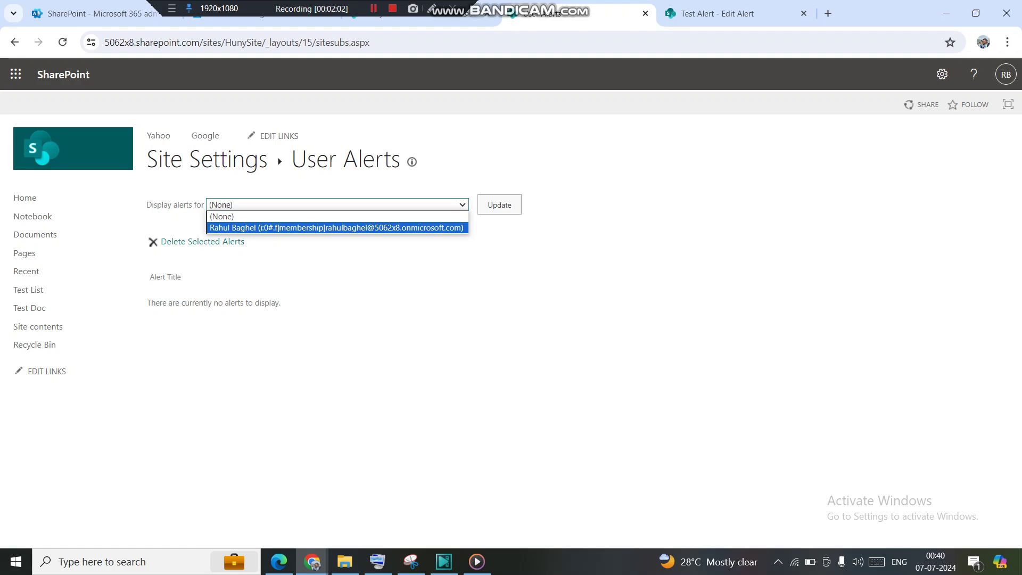
{"action": "key", "text": "Return"}
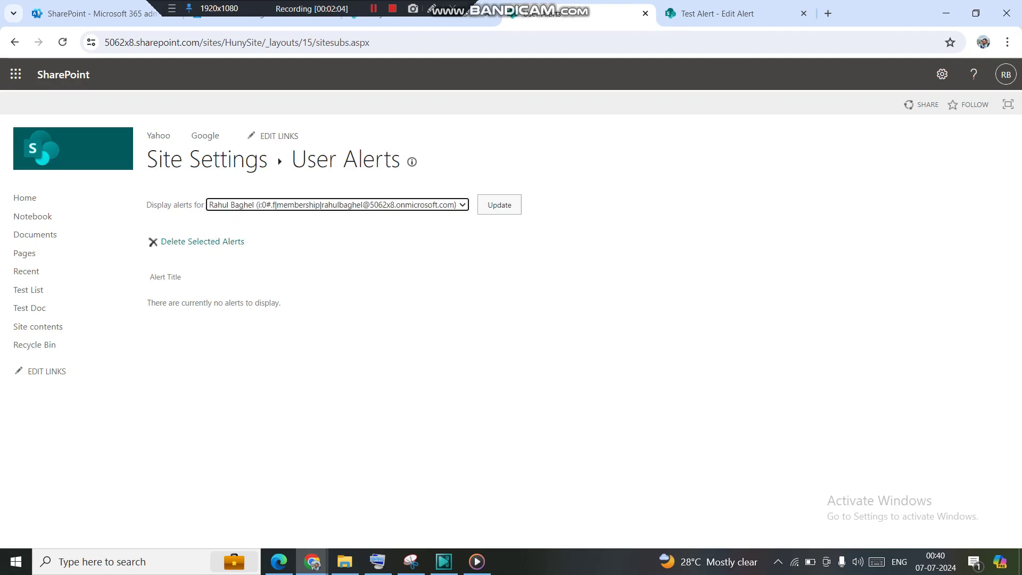
{"action": "key", "text": "Tab"}
{"action": "key", "text": "Return"}
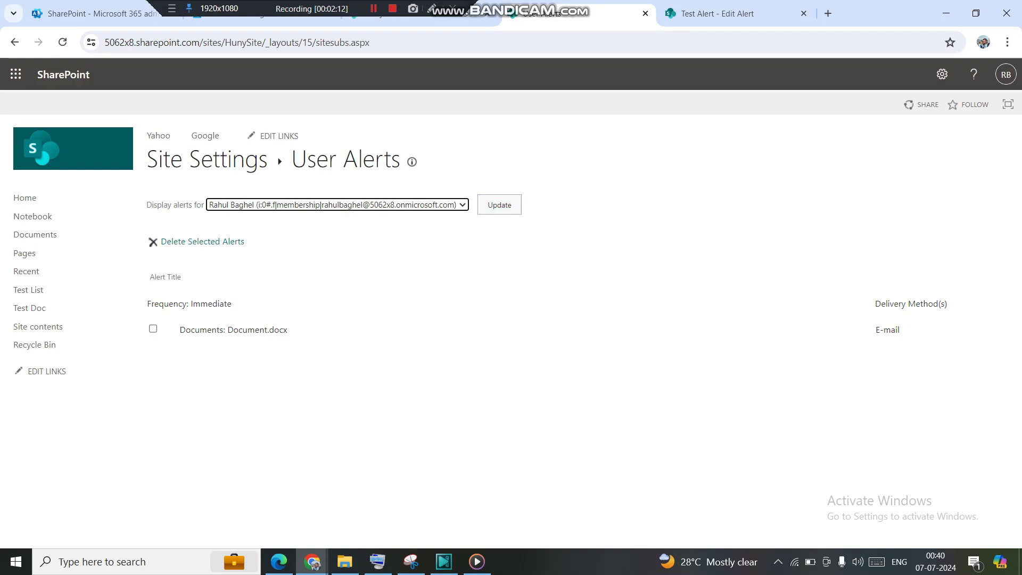
- Delete the user's Documents: Document.docx alert and confirm the deletion
{"action": "left_click", "coordinate": [153, 329]}
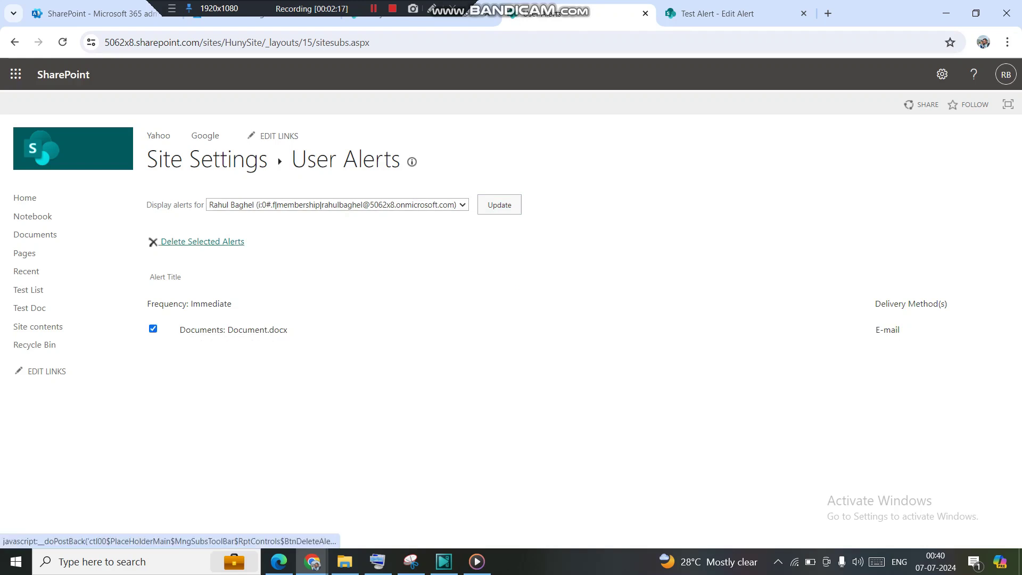
{"action": "left_click", "coordinate": [210, 242]}
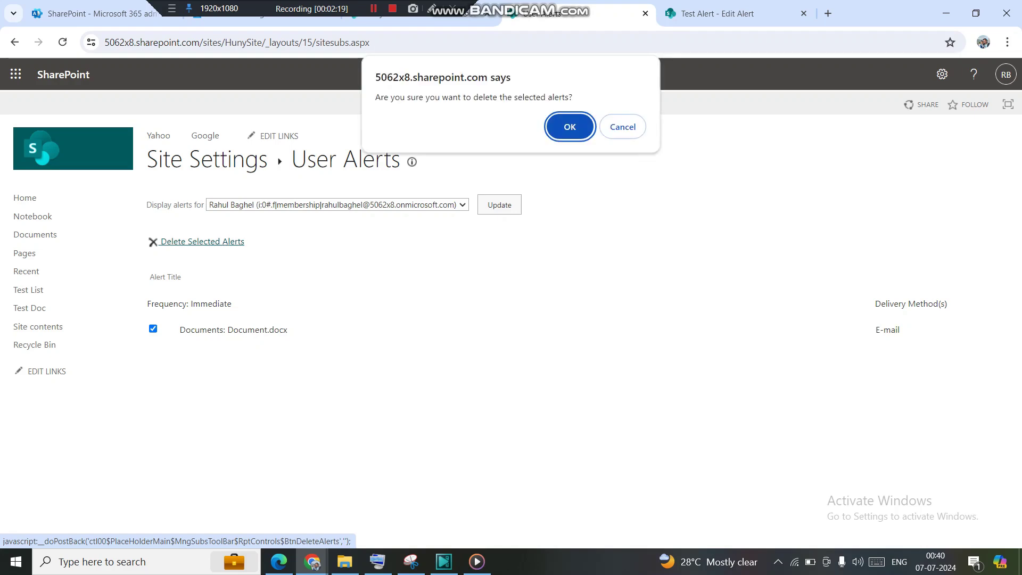
{"action": "key", "text": "Return"}
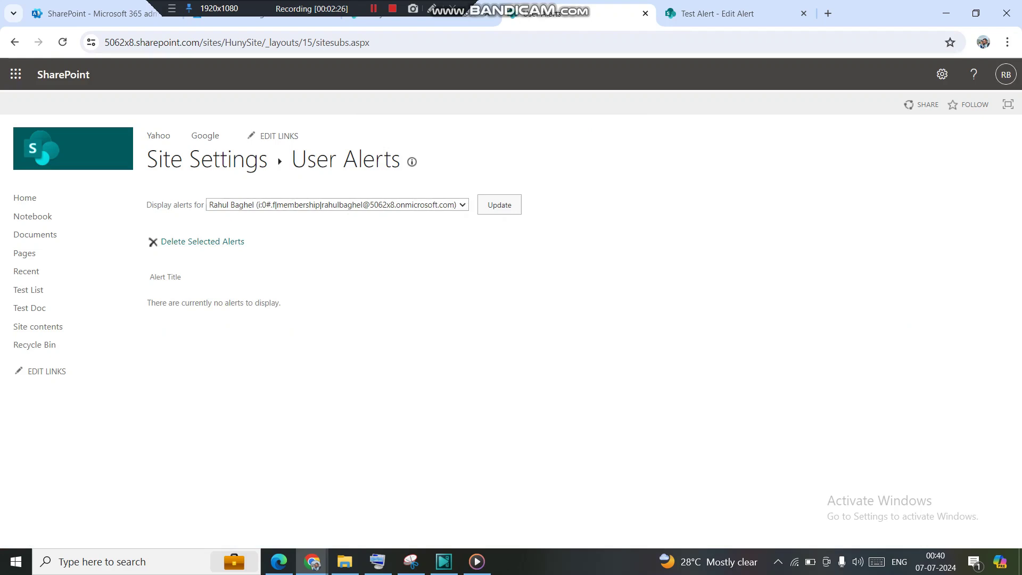
- Refresh the alerts display for the same user account and check which users remain available for selection
{"action": "key", "text": "alt+Down"}
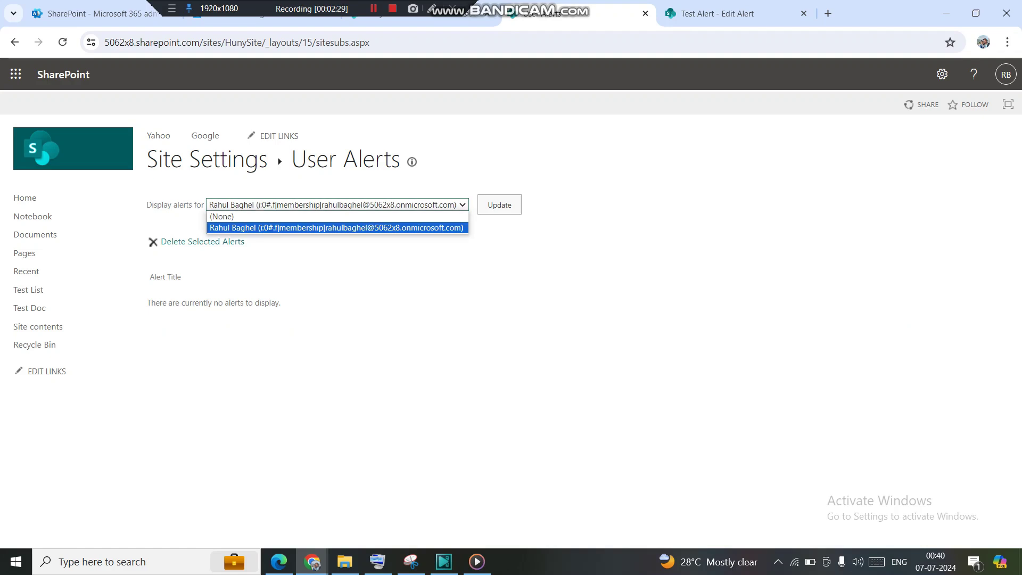
{"action": "key", "text": "Return"}
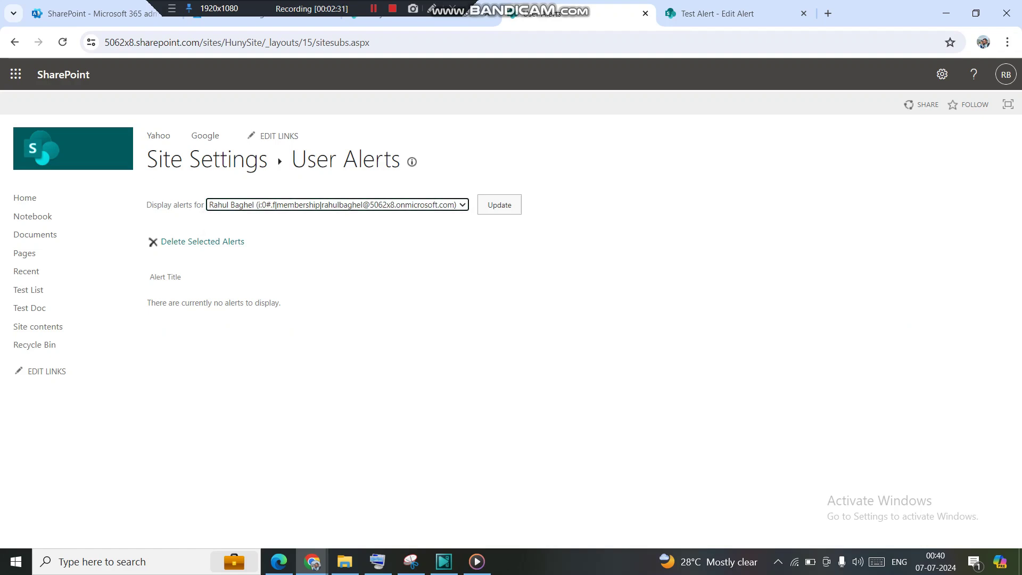
{"action": "key", "text": "alt+Down"}
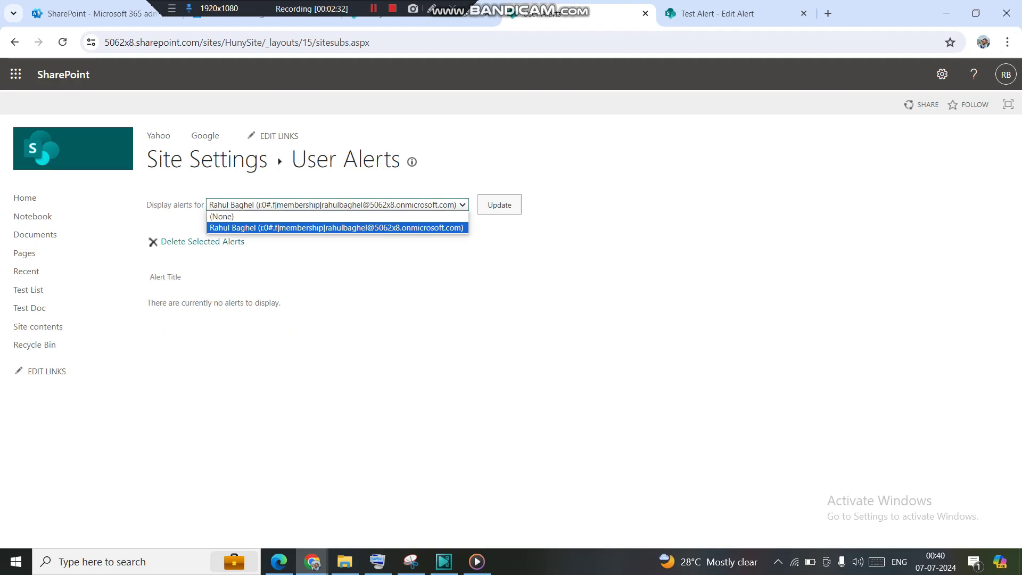
{"action": "key", "text": "Up"}
{"action": "key", "text": "Down"}
{"action": "key", "text": "Return"}
{"action": "left_click", "coordinate": [500, 205]}
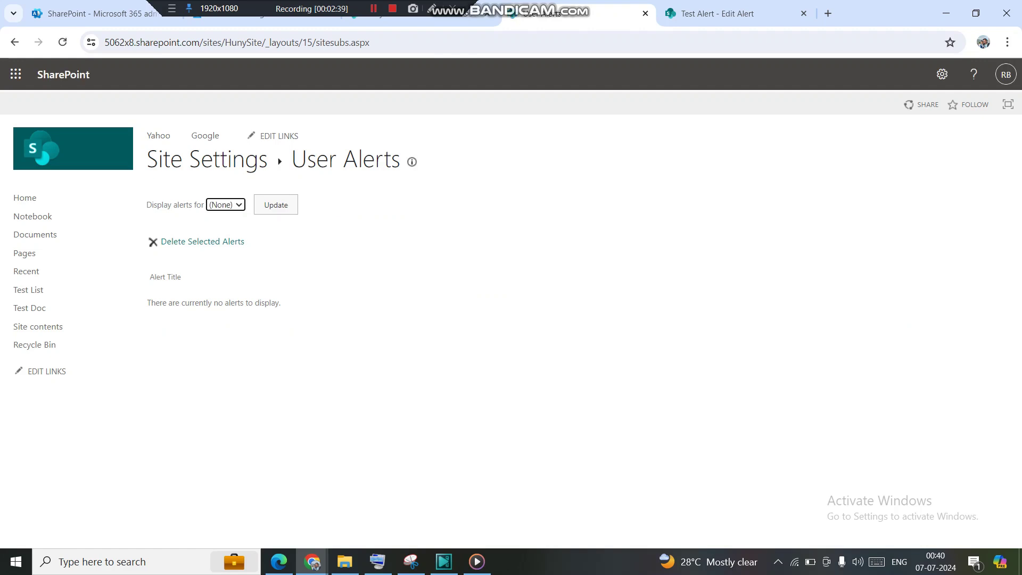
{"action": "left_click", "coordinate": [226, 205]}
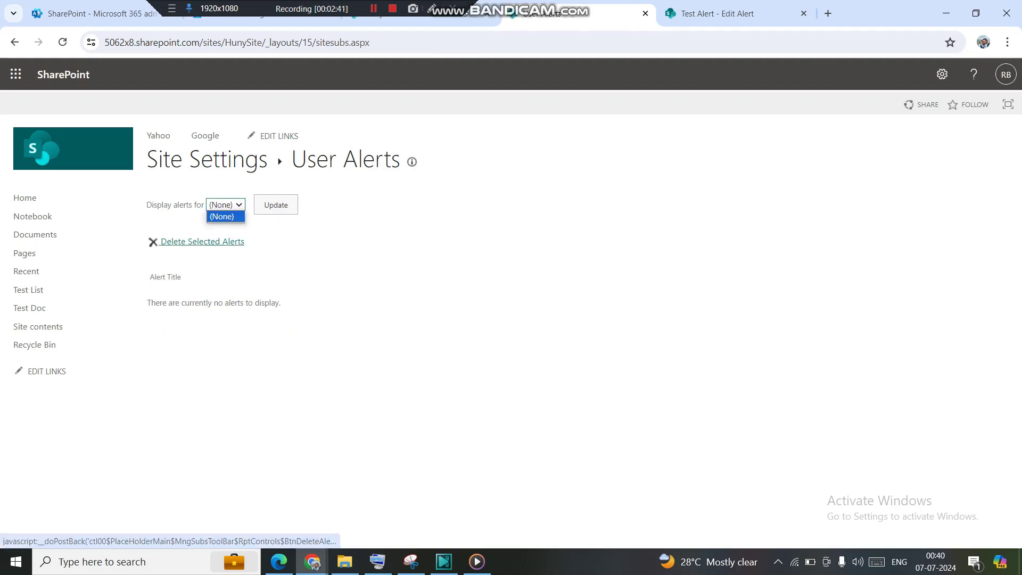
{"action": "left_click", "coordinate": [314, 261]}
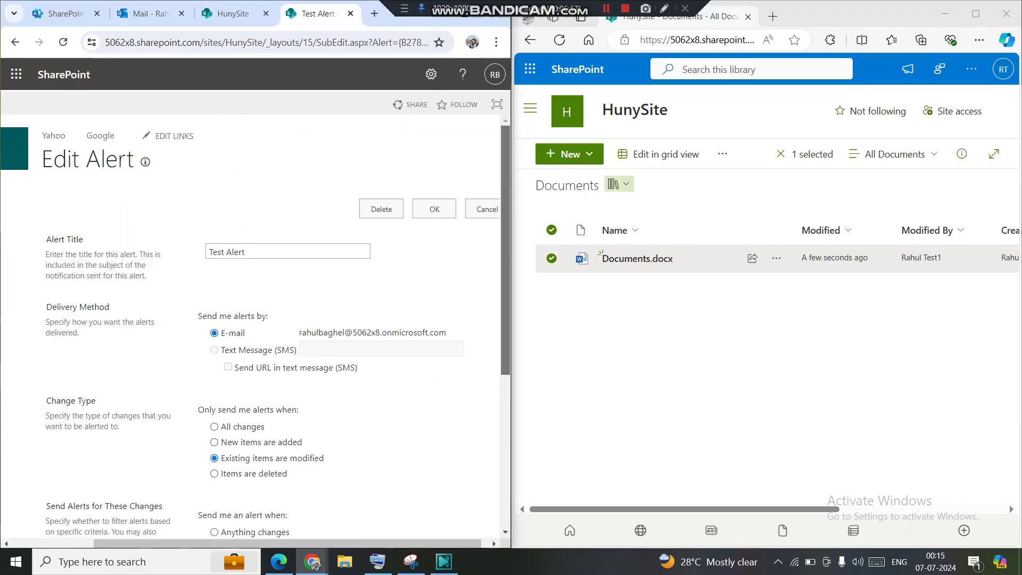
- Review the change type, filter and frequency settings in the Test Alert's edit form
{"action": "scroll", "coordinate": [255, 326], "scroll_direction": "down", "scroll_amount": 5}
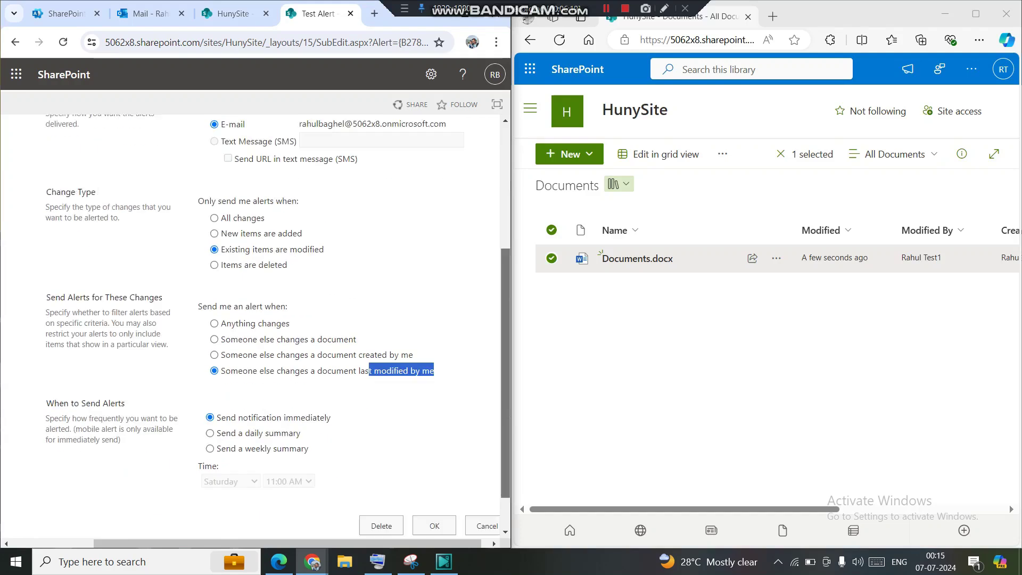
{"action": "scroll", "coordinate": [256, 319], "scroll_direction": "down", "scroll_amount": 1}
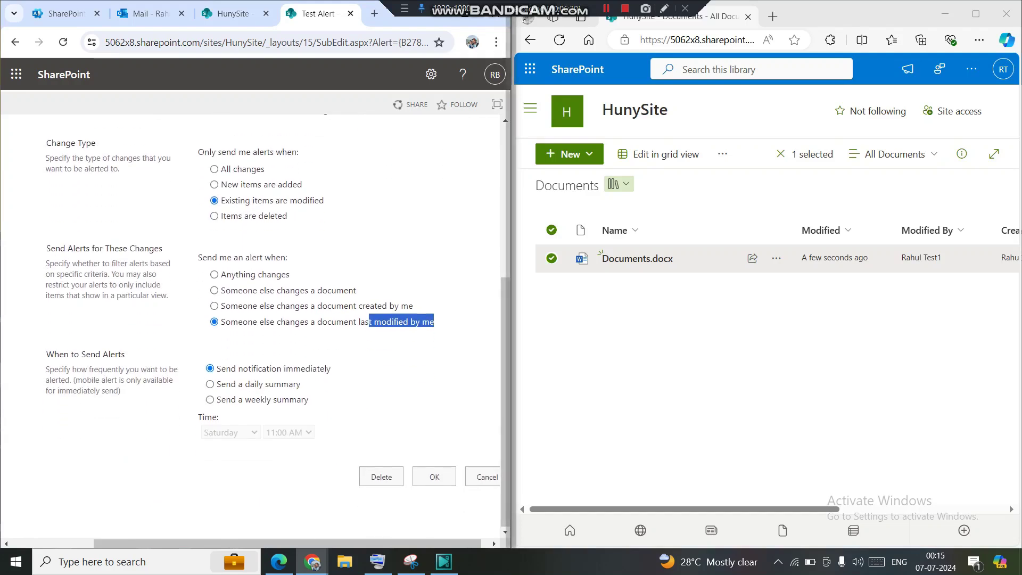